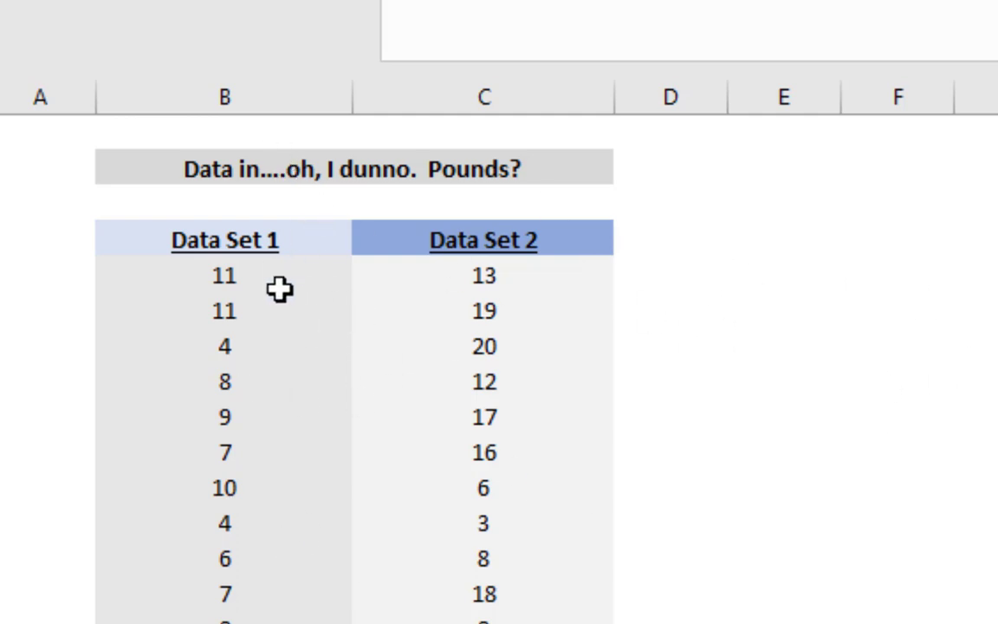
{"action": "left_click", "coordinate": [255, 274]}
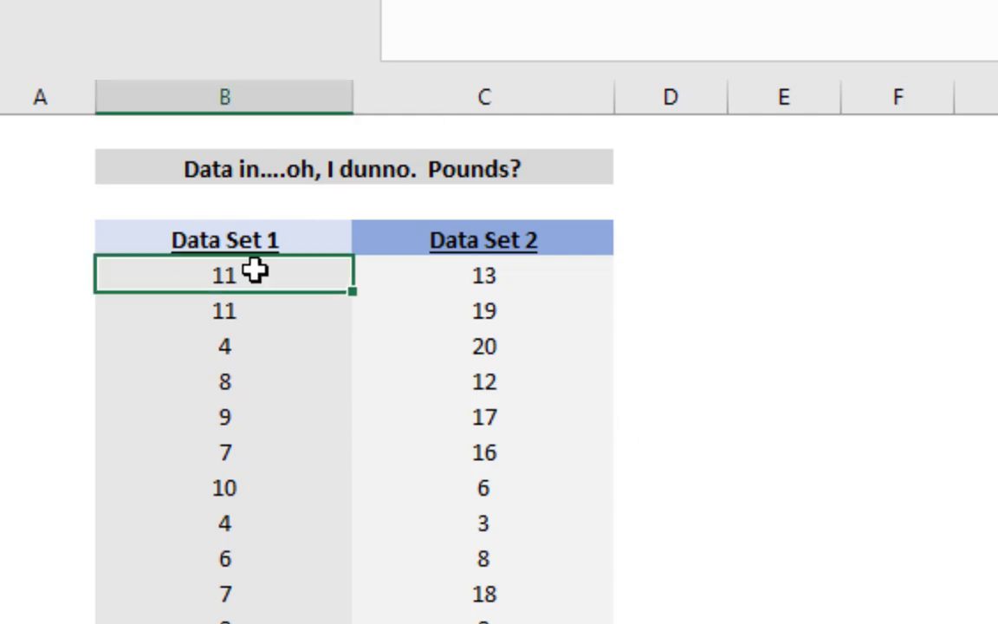
{"action": "left_click", "coordinate": [227, 313]}
{"action": "left_click", "coordinate": [528, 310]}
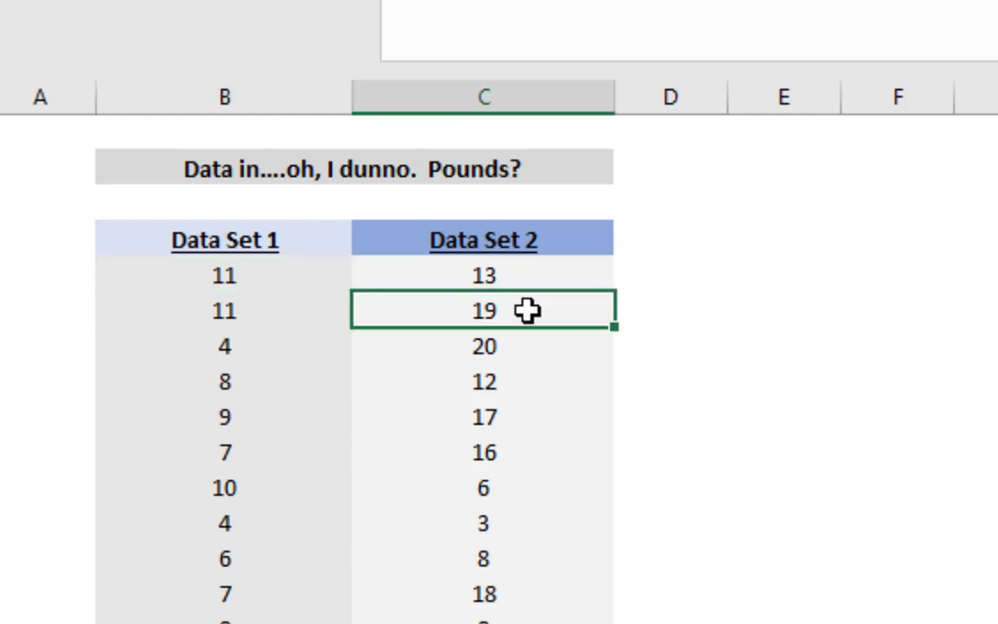
{"action": "left_click", "coordinate": [508, 450]}
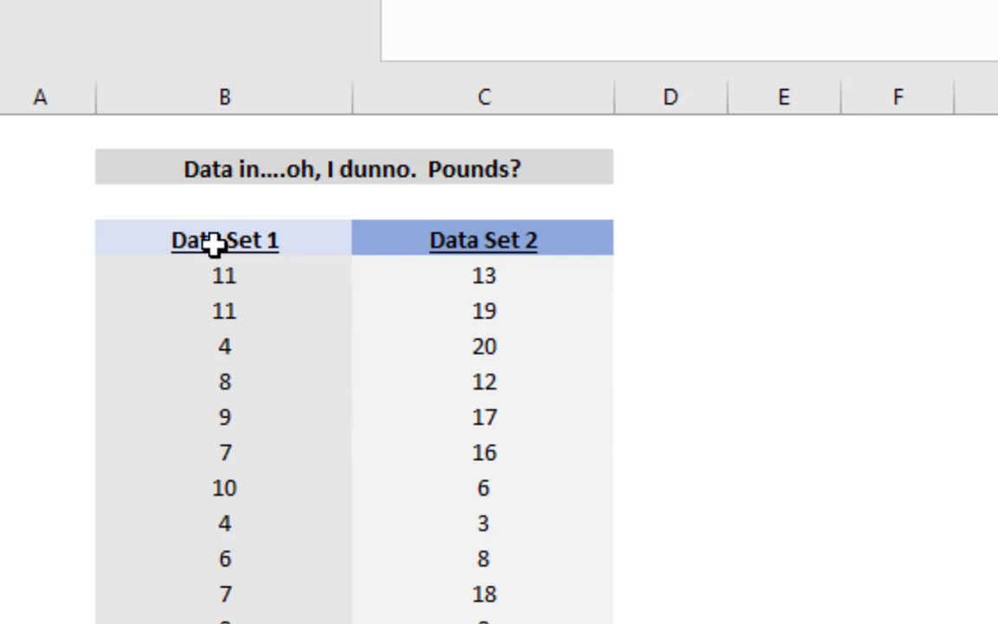
- Insert a Box and Whisker chart from both data set columns, headers included (B4:C34)
{"action": "left_click_drag", "start_coordinate": [216, 245], "coordinate": [456, 568]}
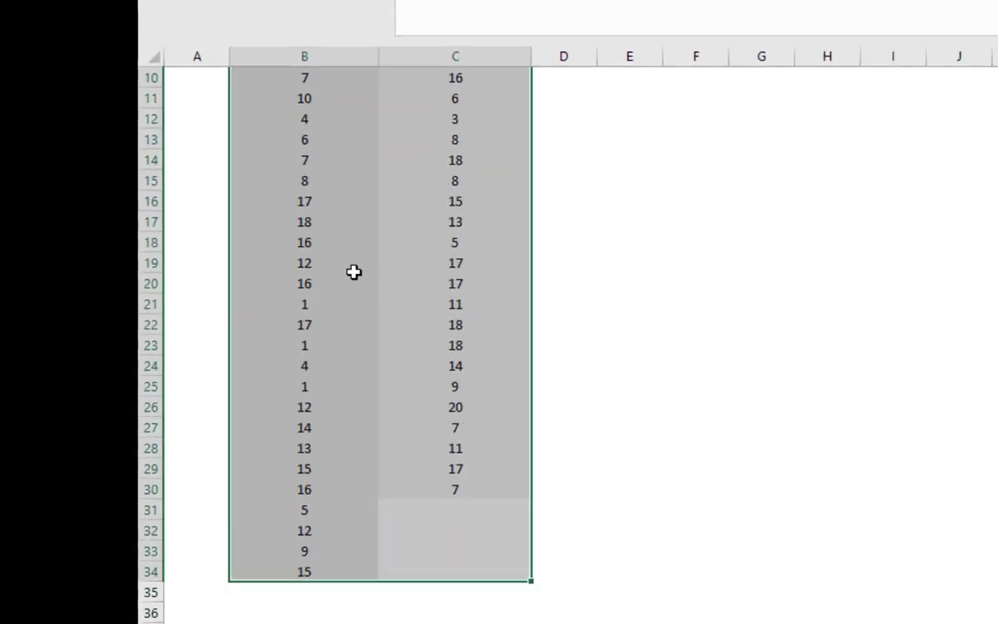
{"action": "scroll", "coordinate": [417, 313], "scroll_direction": "up", "scroll_amount": 3}
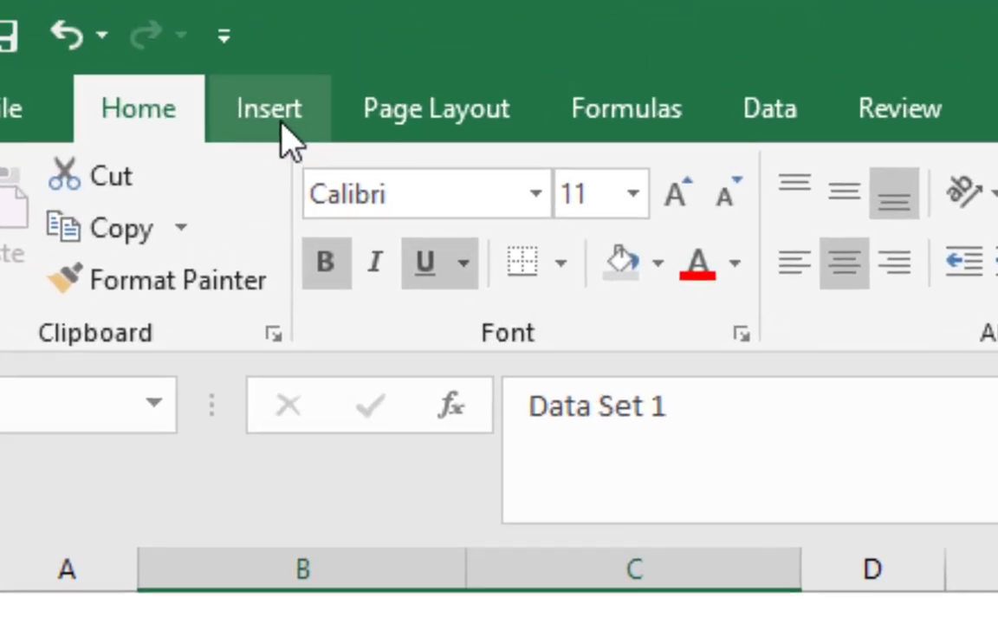
{"action": "left_click", "coordinate": [283, 129]}
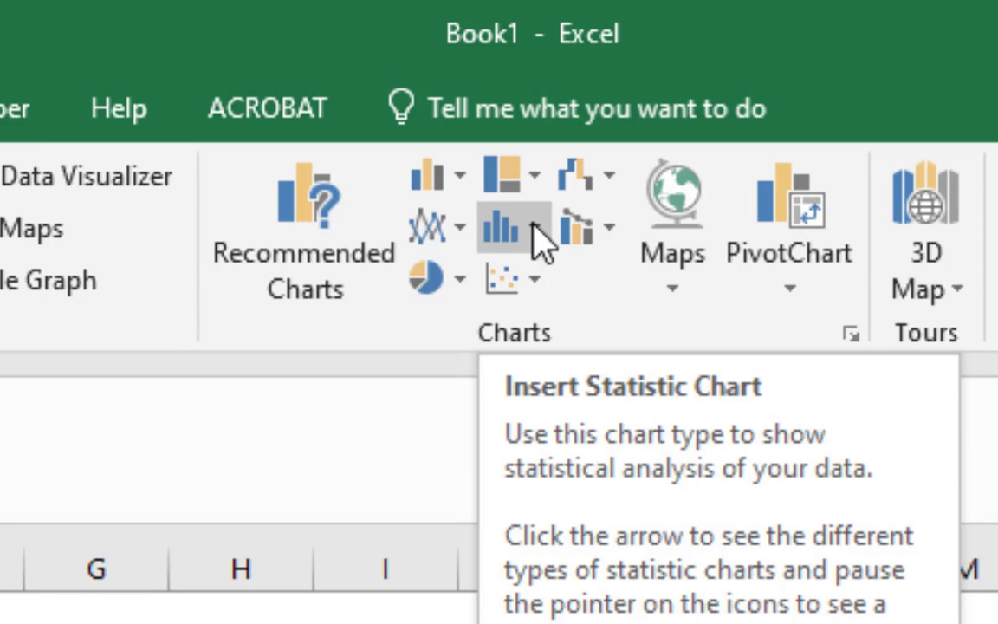
{"action": "left_click", "coordinate": [536, 229]}
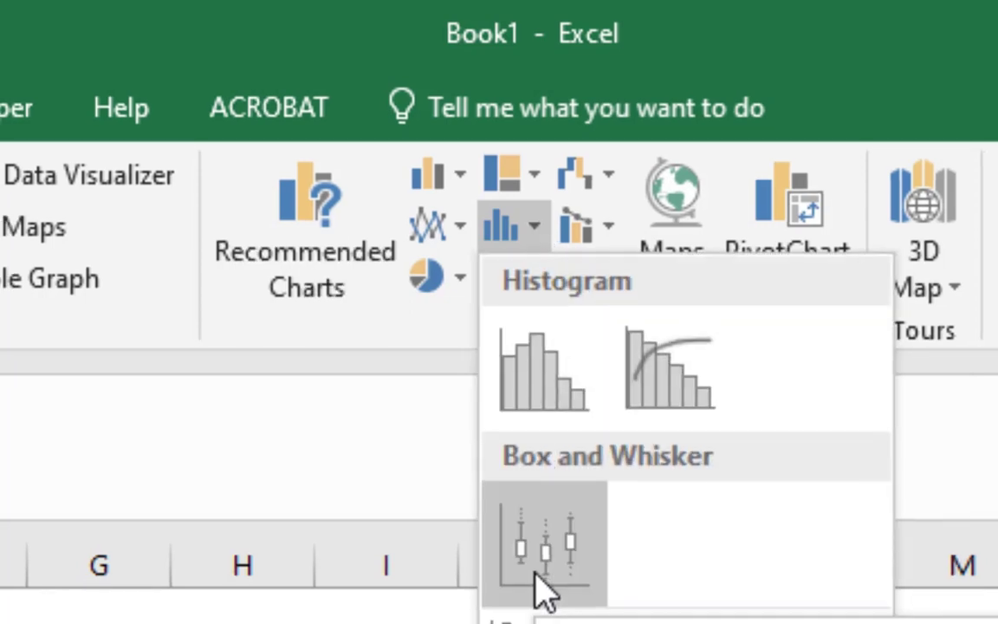
{"action": "left_click", "coordinate": [544, 589]}
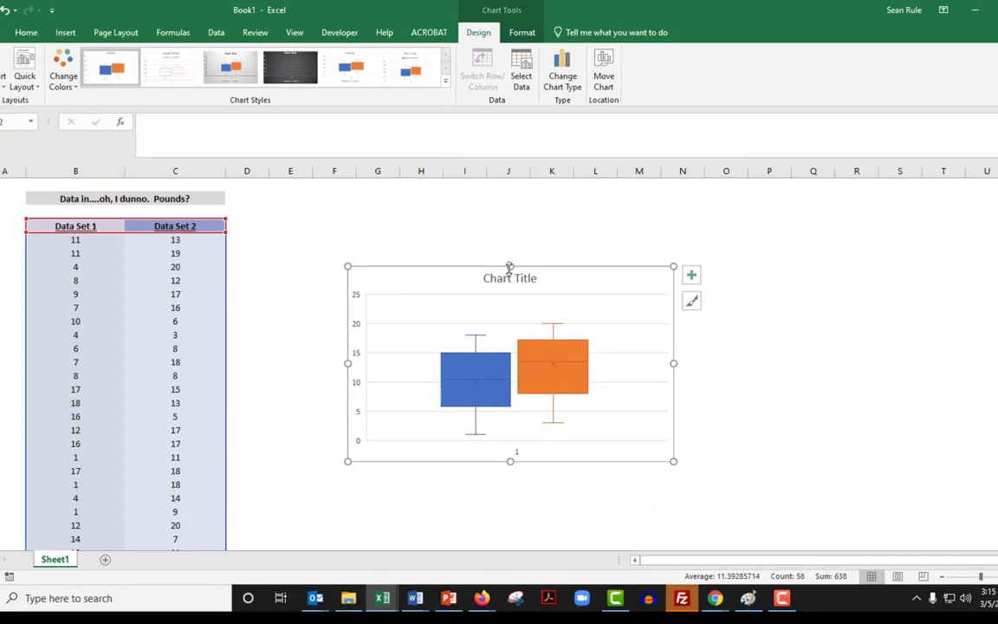
- Make the box plot taller by extending its upper and lower edges, and delete the chart title
{"action": "left_click_drag", "start_coordinate": [510, 267], "coordinate": [509, 197]}
{"action": "left_click_drag", "start_coordinate": [511, 461], "coordinate": [511, 523]}
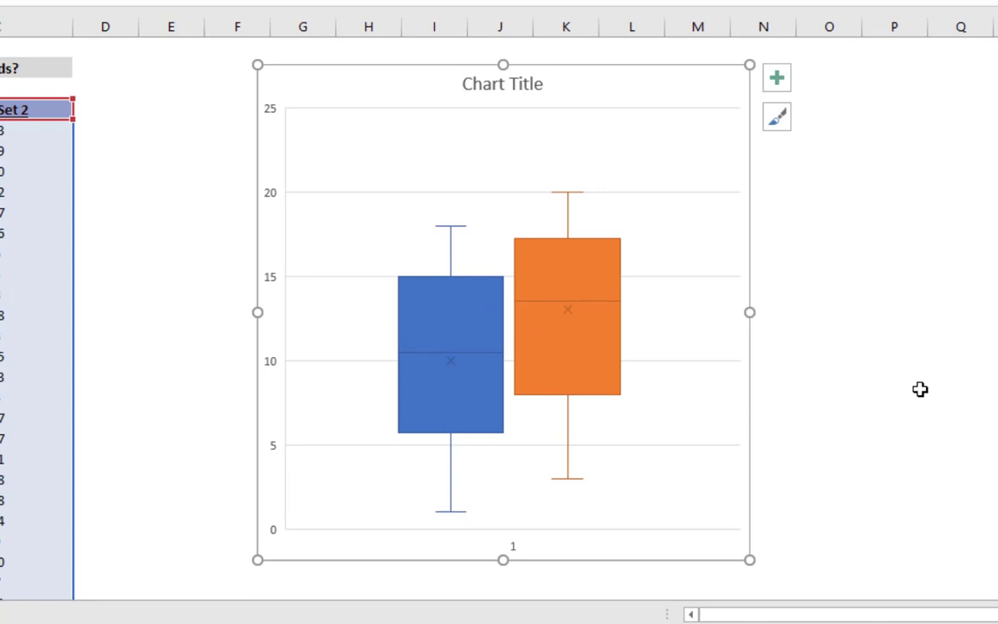
{"action": "left_click", "coordinate": [528, 87]}
{"action": "key", "text": "Delete"}
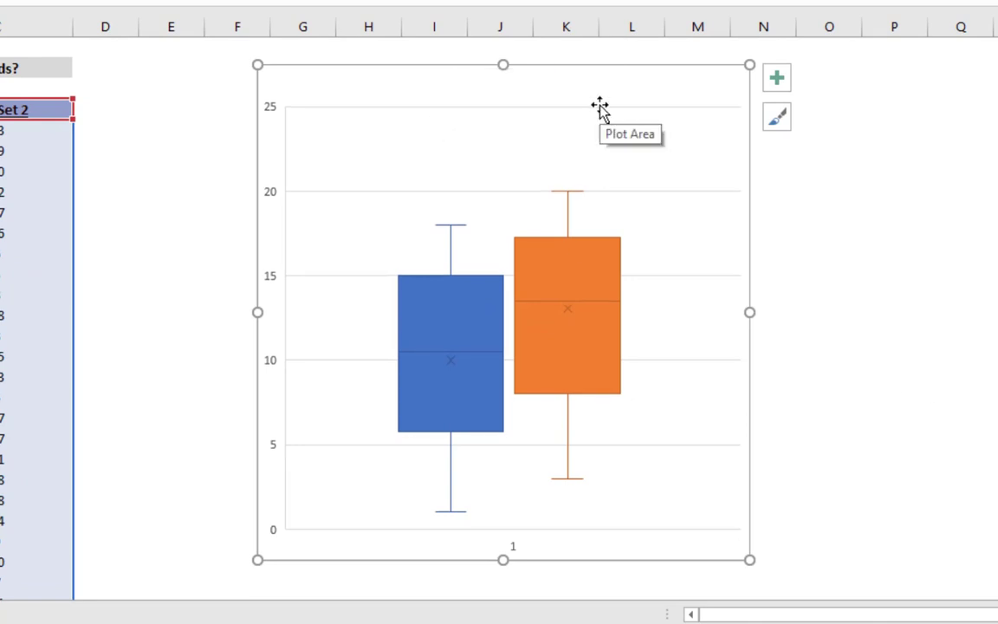
{"action": "left_click", "coordinate": [994, 190]}
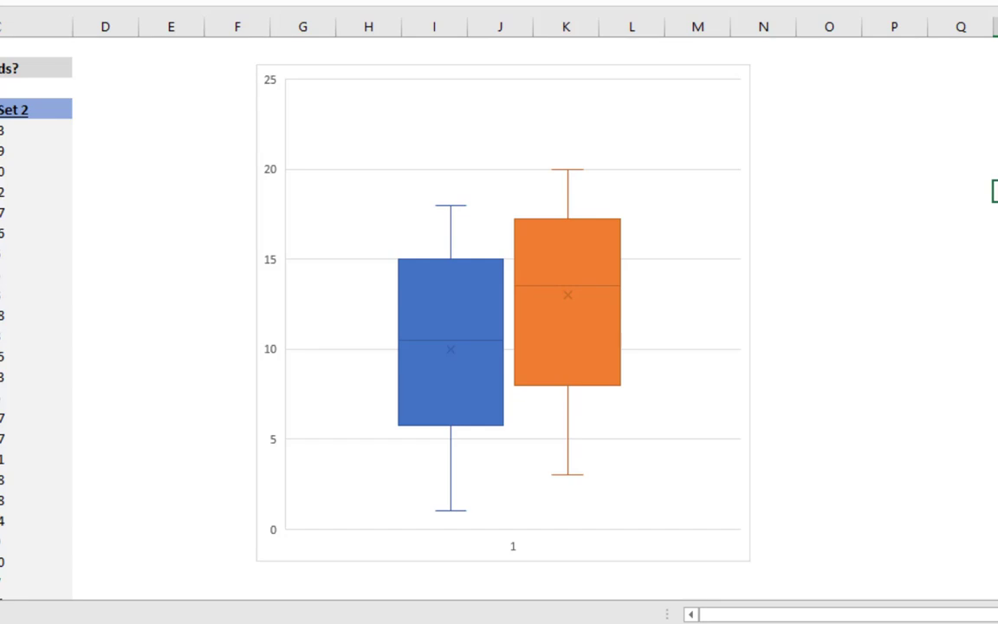
- Add a legend to the box-and-whisker chart
{"action": "left_click", "coordinate": [685, 122]}
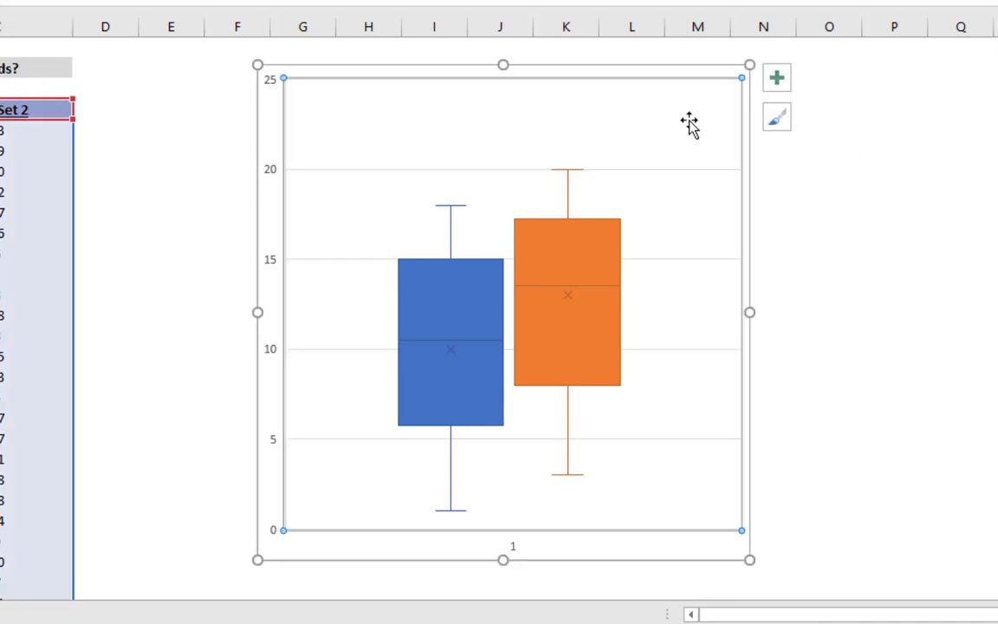
{"action": "left_click", "coordinate": [774, 80]}
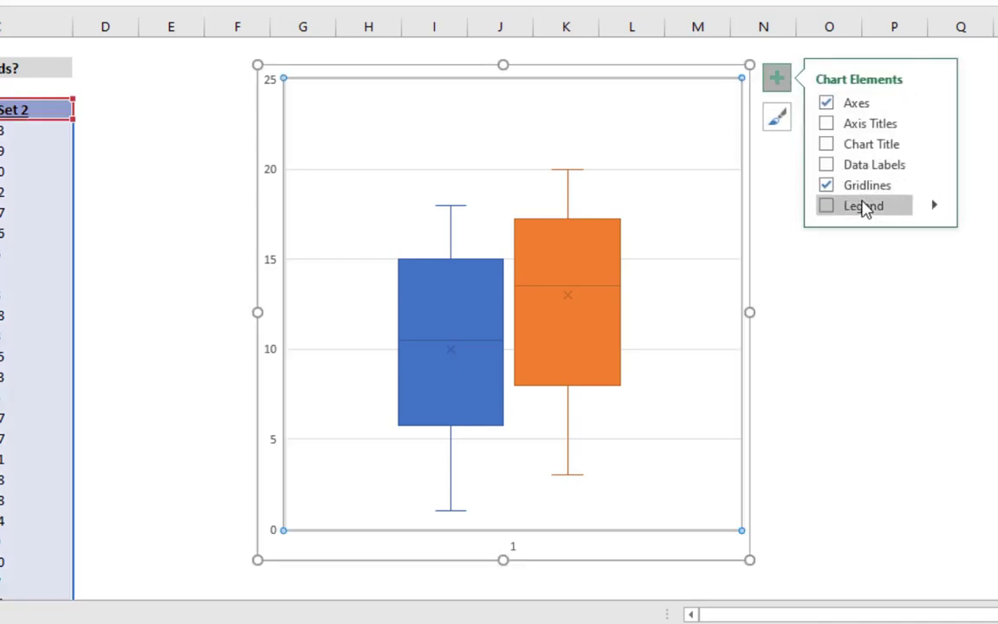
{"action": "left_click", "coordinate": [826, 205]}
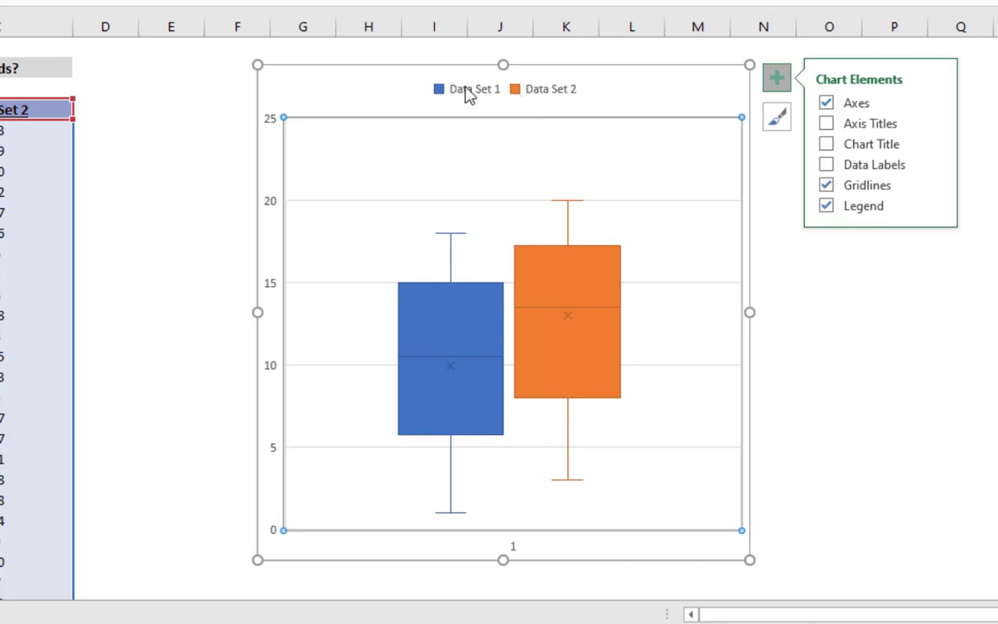
- Enlarge the chart legend's text by six font-size increments
{"action": "left_click", "coordinate": [467, 93]}
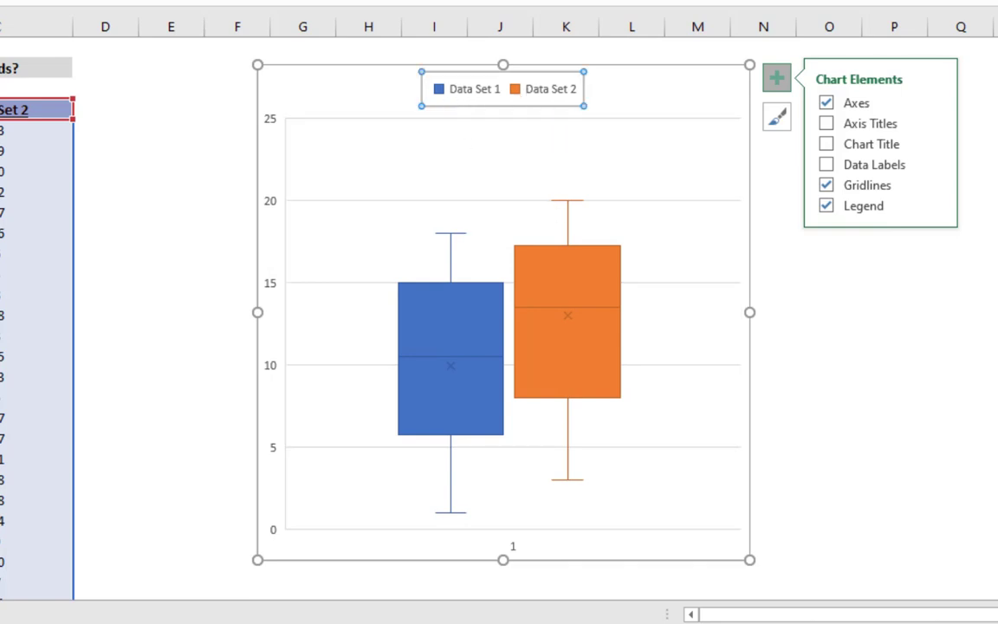
{"action": "key", "text": "ctrl+shift+period"}
{"action": "key", "text": "ctrl+shift+period"}
{"action": "key", "text": "ctrl+shift+period"}
{"action": "key", "text": "ctrl+shift+period"}
{"action": "key", "text": "ctrl+shift+period"}
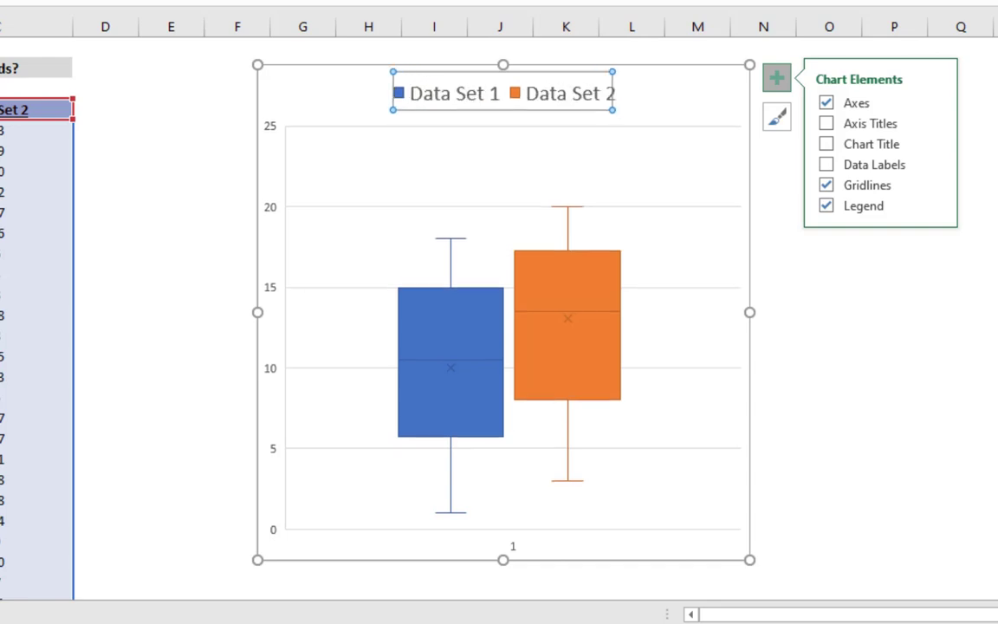
{"action": "key", "text": "ctrl+shift+period"}
{"action": "left_click", "coordinate": [893, 334]}
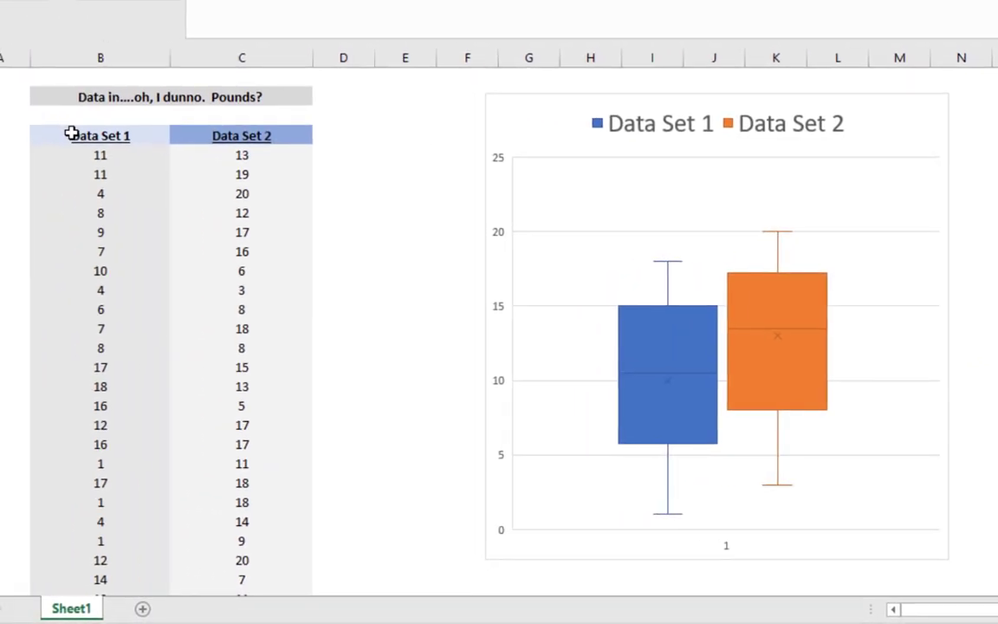
- Rename the first data column's header to "Weights of First Set"
{"action": "left_click", "coordinate": [71, 134]}
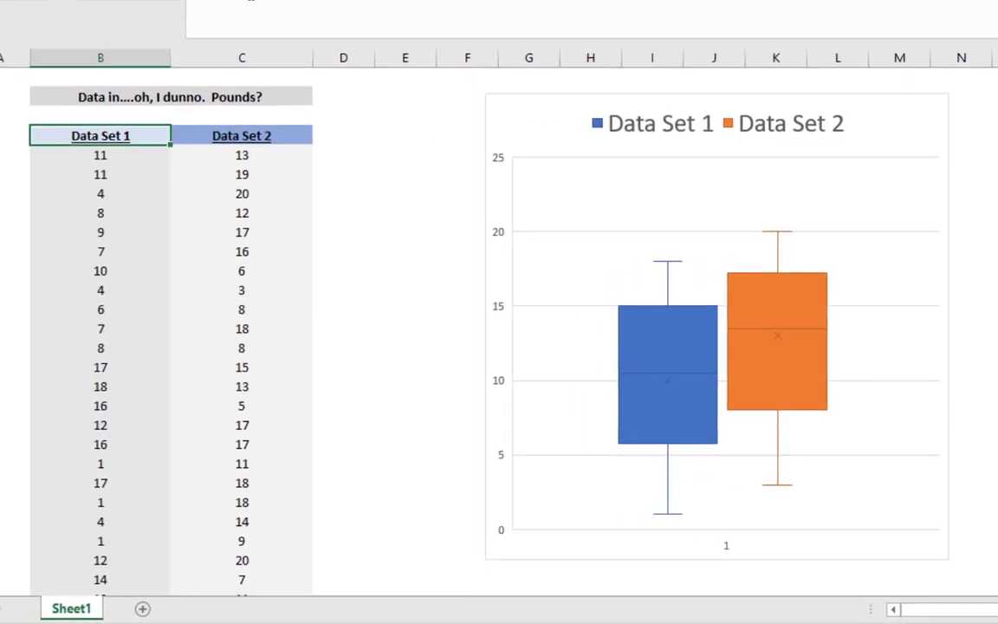
{"action": "type", "text": "Weights of"}
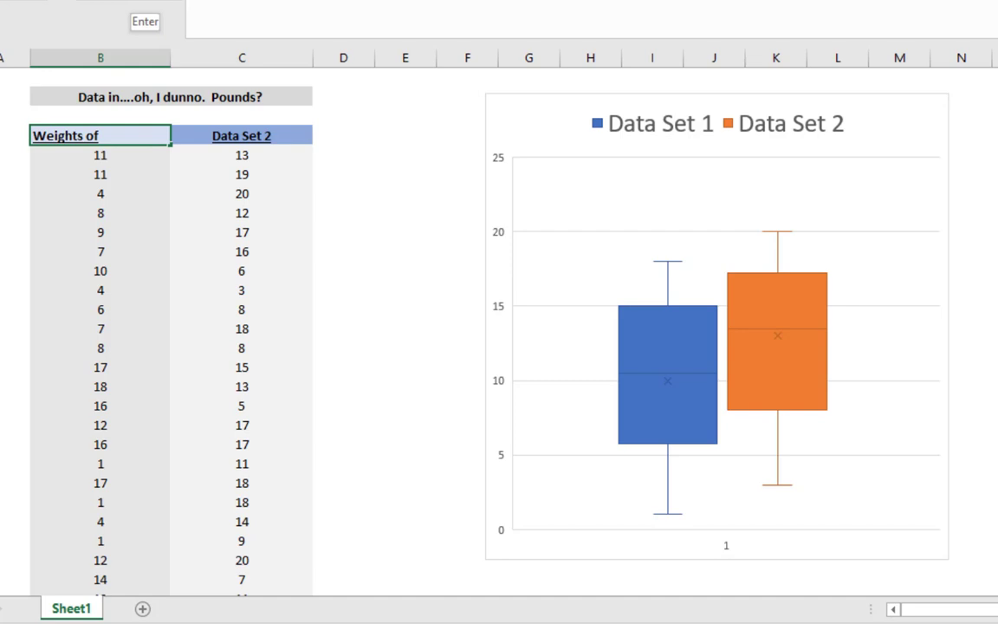
{"action": "type", "text": " First Set"}
{"action": "key", "text": "Return"}
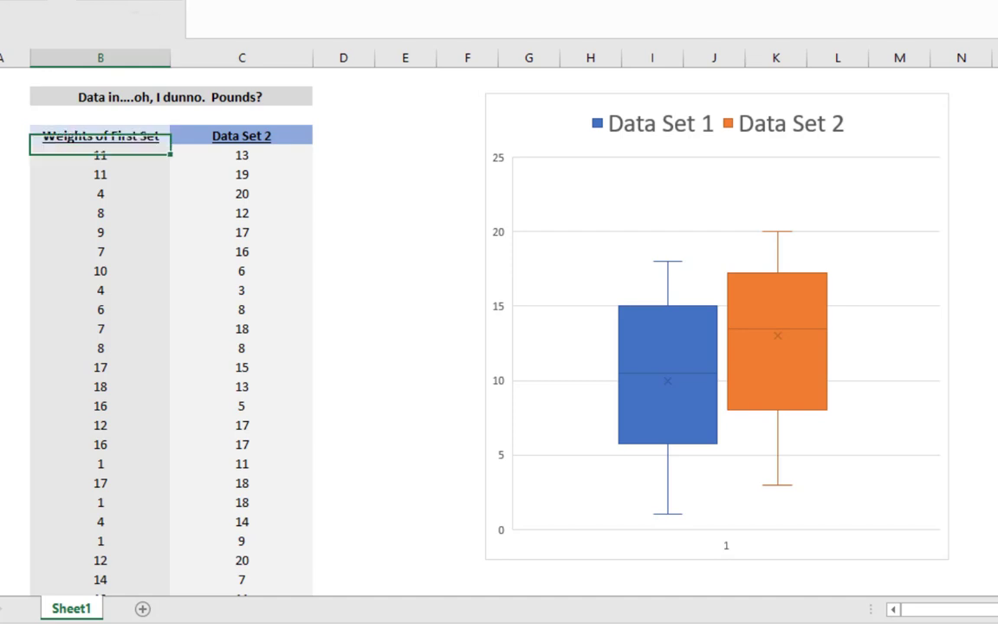
- Rename the second data column's header to "Weights of Second Set"
{"action": "left_click", "coordinate": [197, 141]}
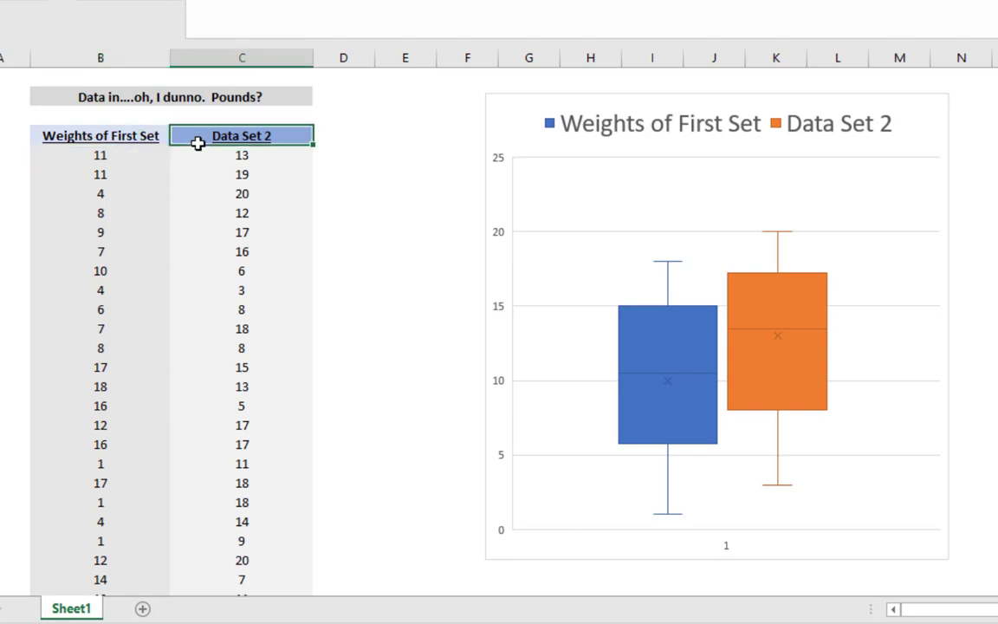
{"action": "type", "text": "Weights of "}
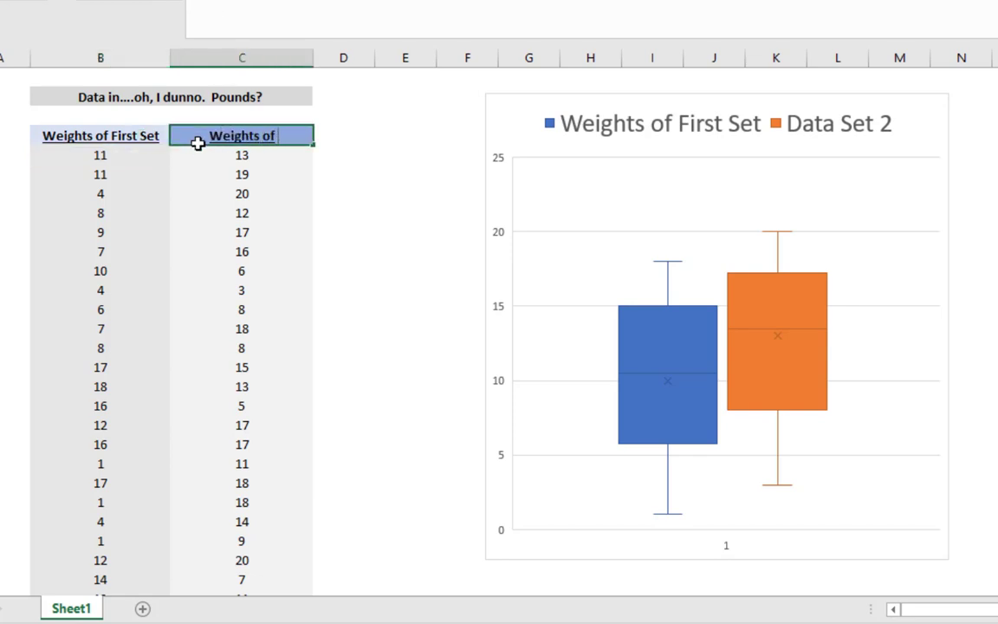
{"action": "type", "text": "Sexcond Set"}
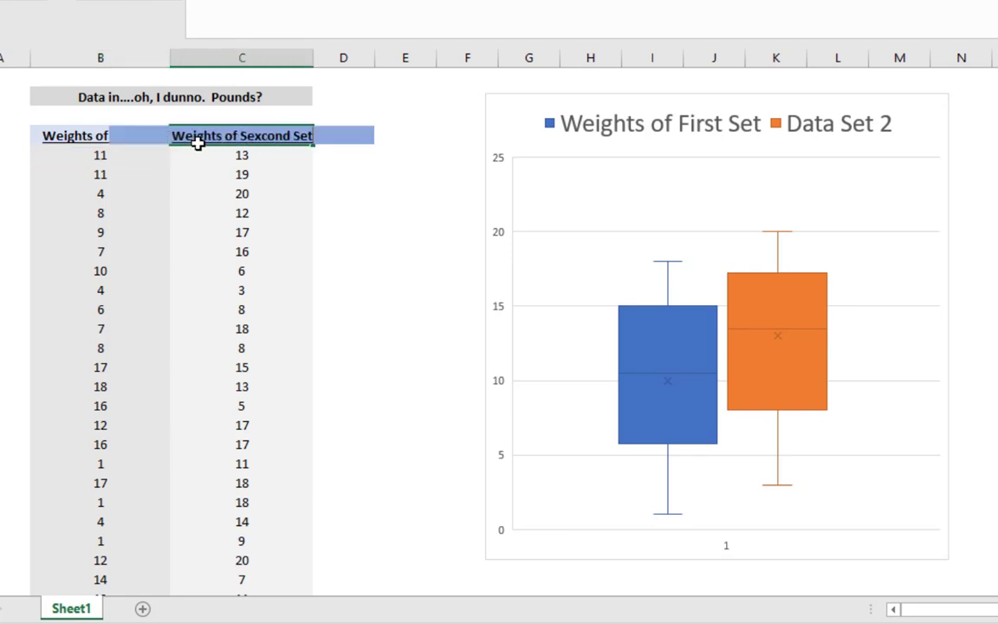
{"action": "key", "text": "Return"}
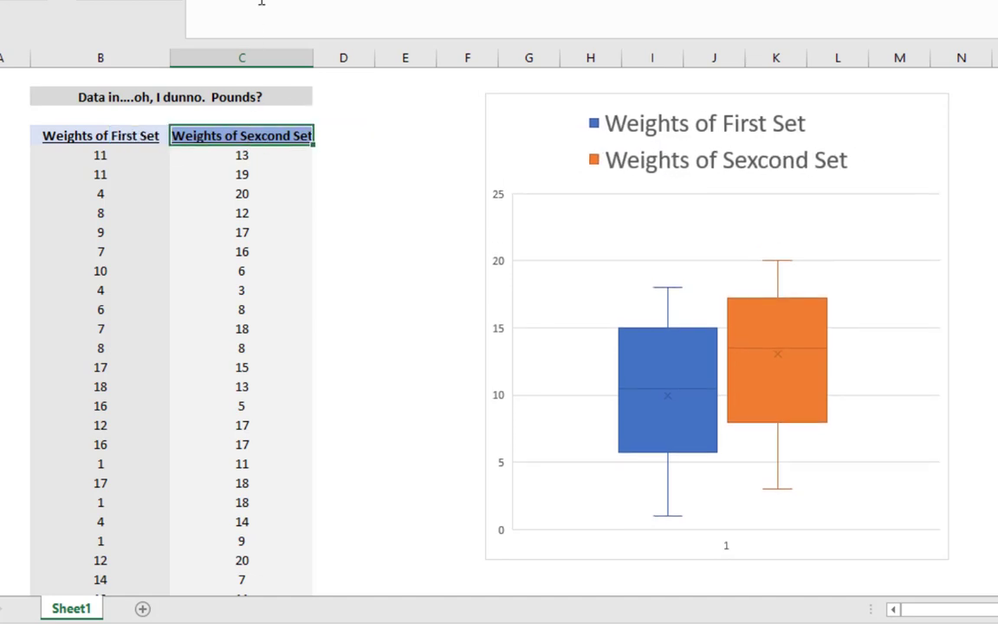
{"action": "left_click", "coordinate": [233, 136]}
{"action": "left_click", "coordinate": [451, 2]}
{"action": "key", "text": "BackSpace"}
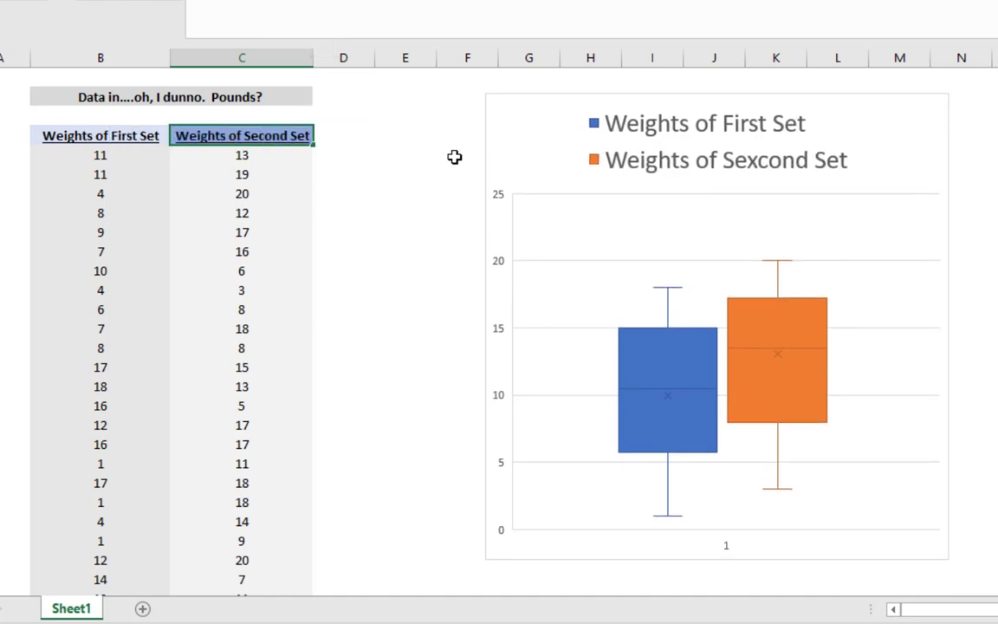
{"action": "key", "text": "Return"}
- Widen the chart so that it spans columns F to Q
{"action": "left_click", "coordinate": [900, 173]}
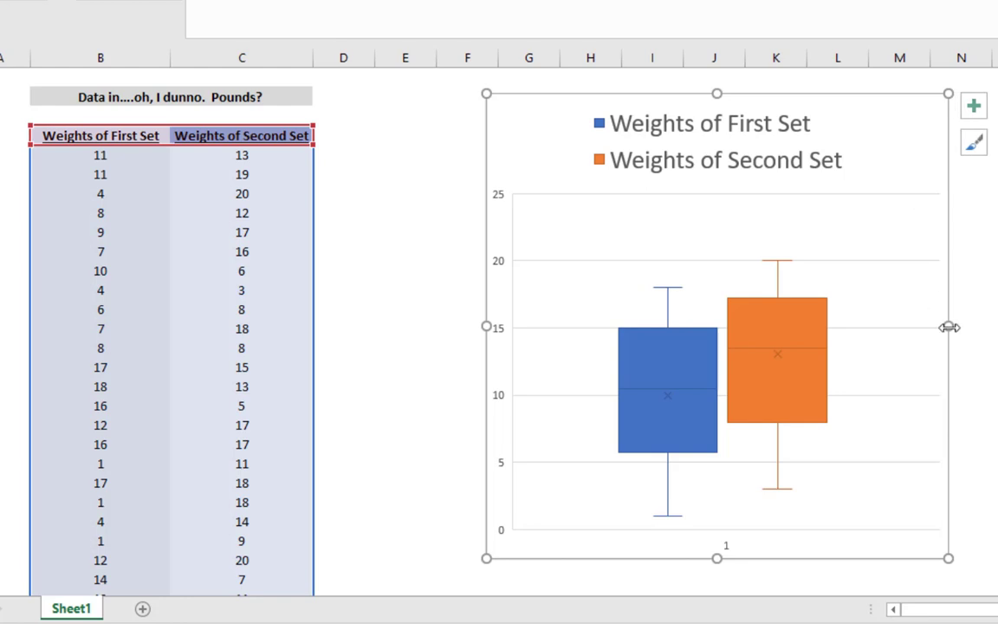
{"action": "left_click_drag", "start_coordinate": [949, 326], "coordinate": [883, 326]}
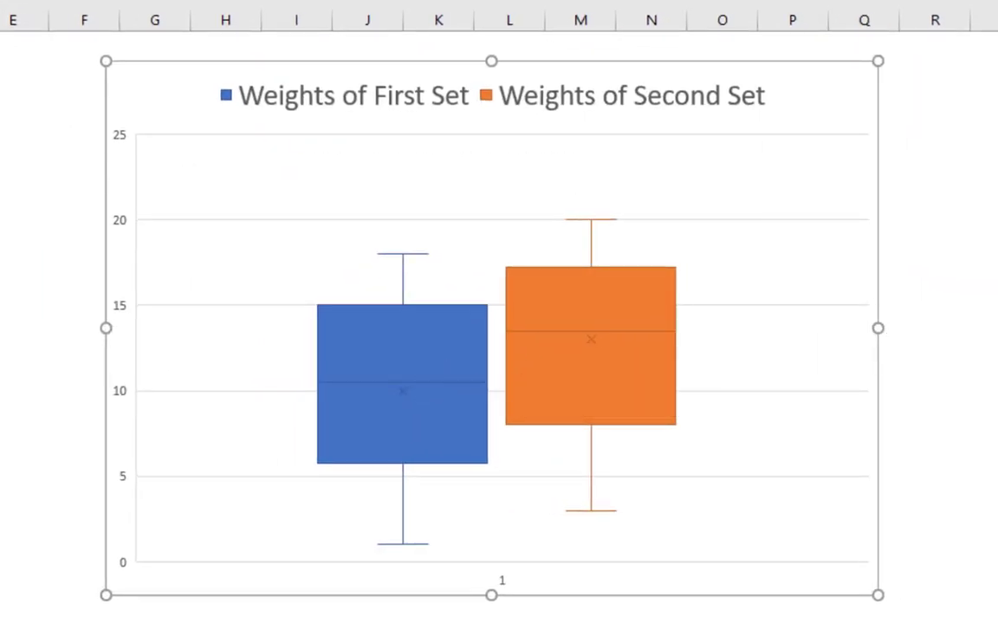
{"action": "left_click", "coordinate": [4, 208]}
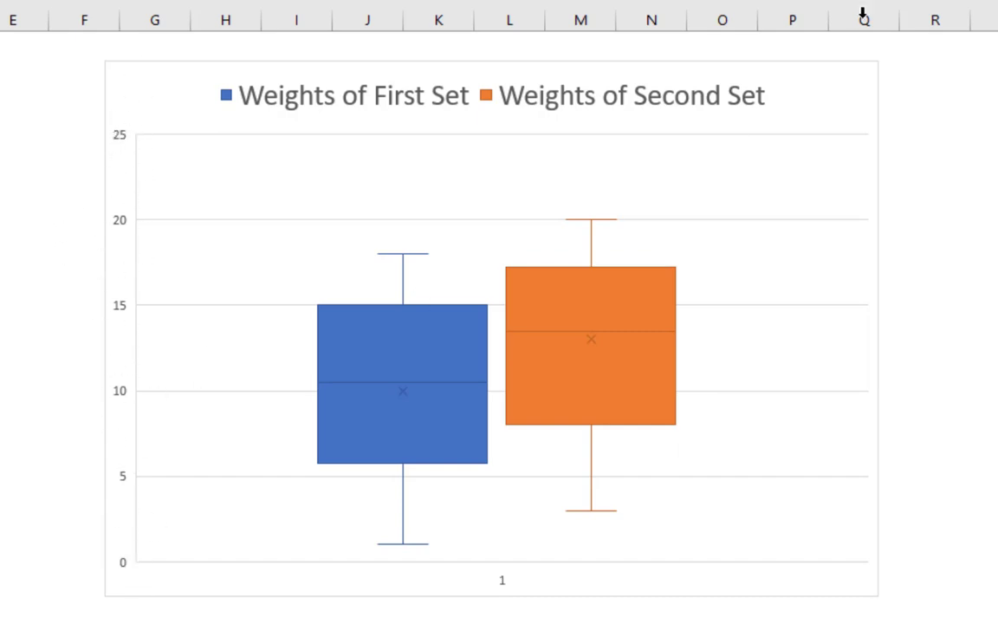
- Add a primary vertical axis title to the chart
{"action": "left_click", "coordinate": [850, 109]}
{"action": "left_click", "coordinate": [907, 78]}
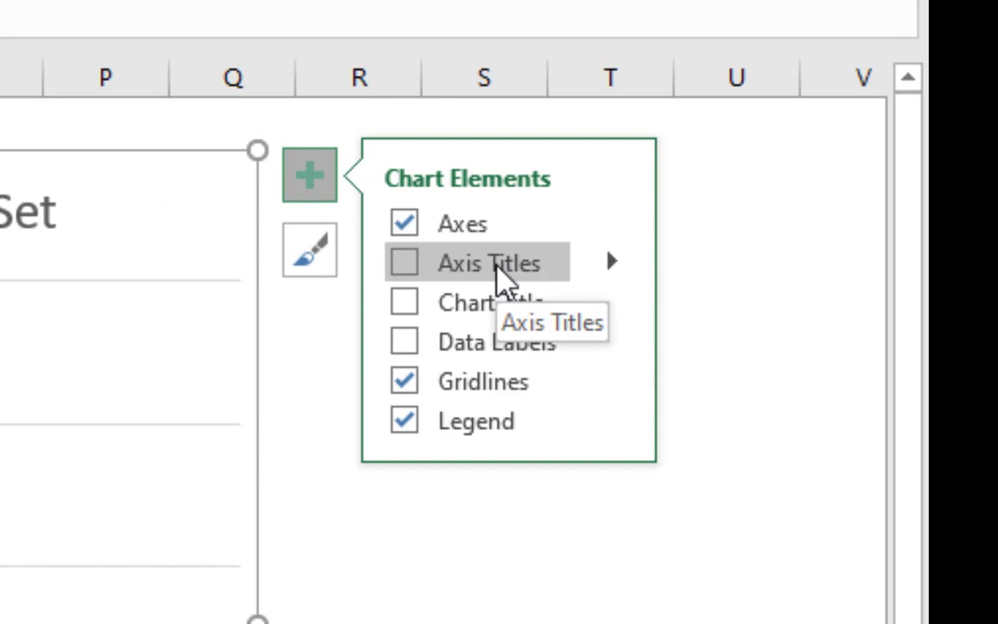
{"action": "left_click", "coordinate": [612, 262]}
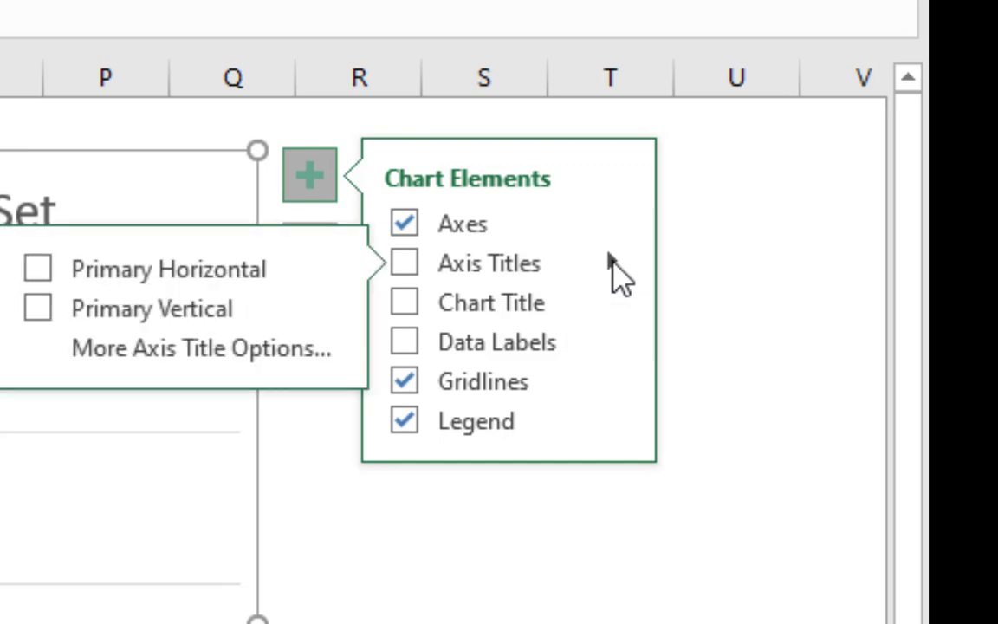
{"action": "left_click", "coordinate": [216, 309]}
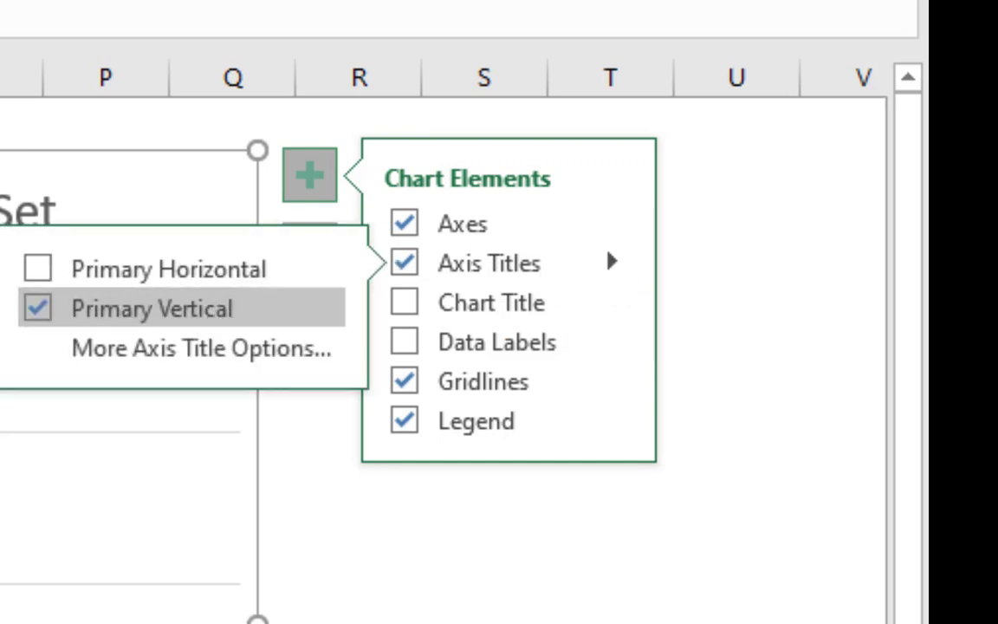
- Change the vertical axis title's text to "Pounds"
{"action": "triple_click", "coordinate": [381, 363]}
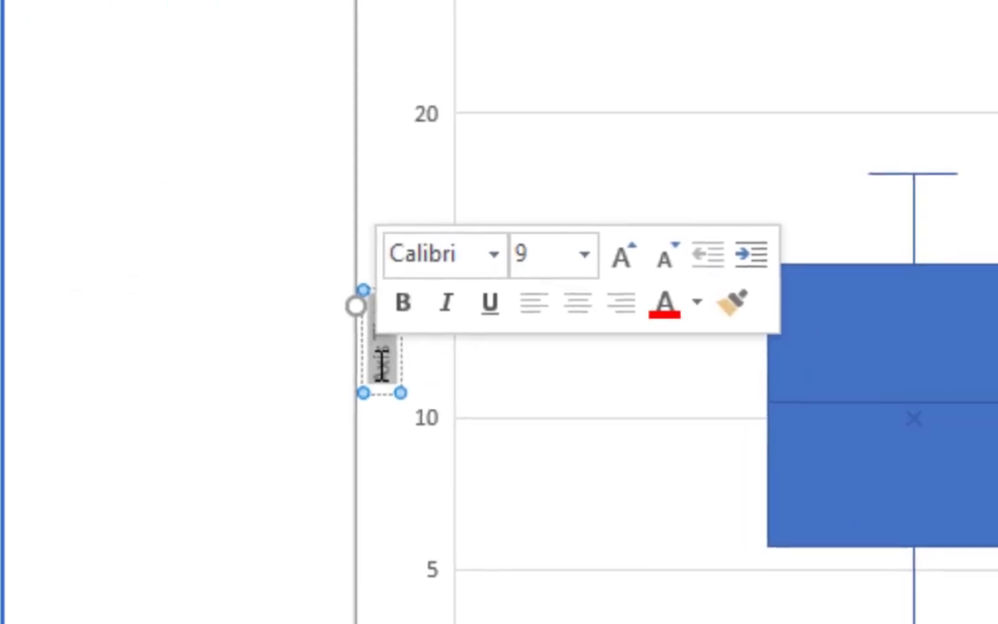
{"action": "type", "text": "Pounds"}
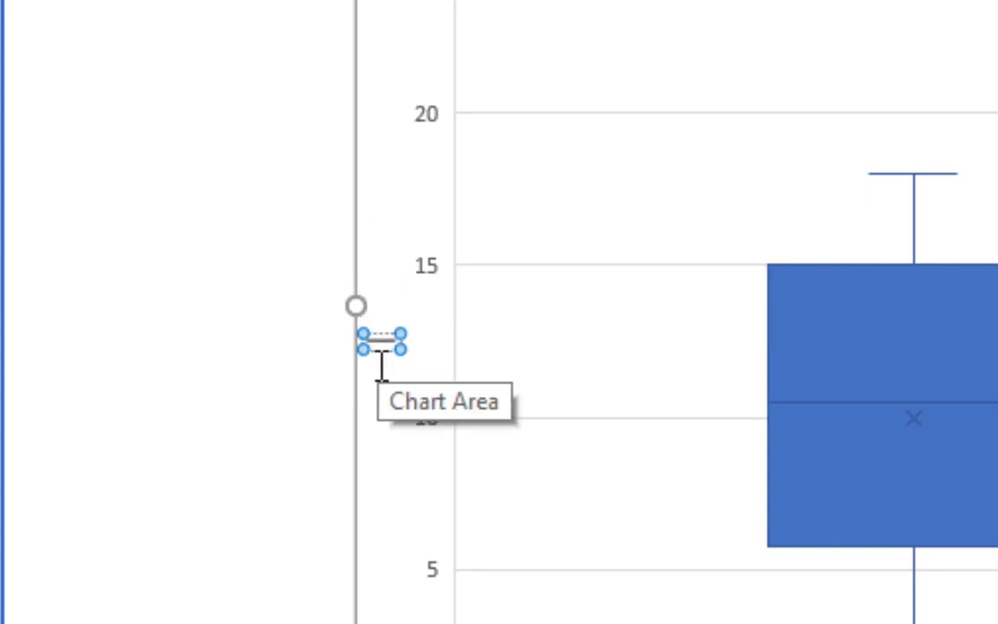
{"action": "key", "text": "BackSpace"}
{"action": "key", "text": "BackSpace"}
{"action": "key", "text": "BackSpace"}
{"action": "key", "text": "BackSpace"}
{"action": "key", "text": "BackSpace"}
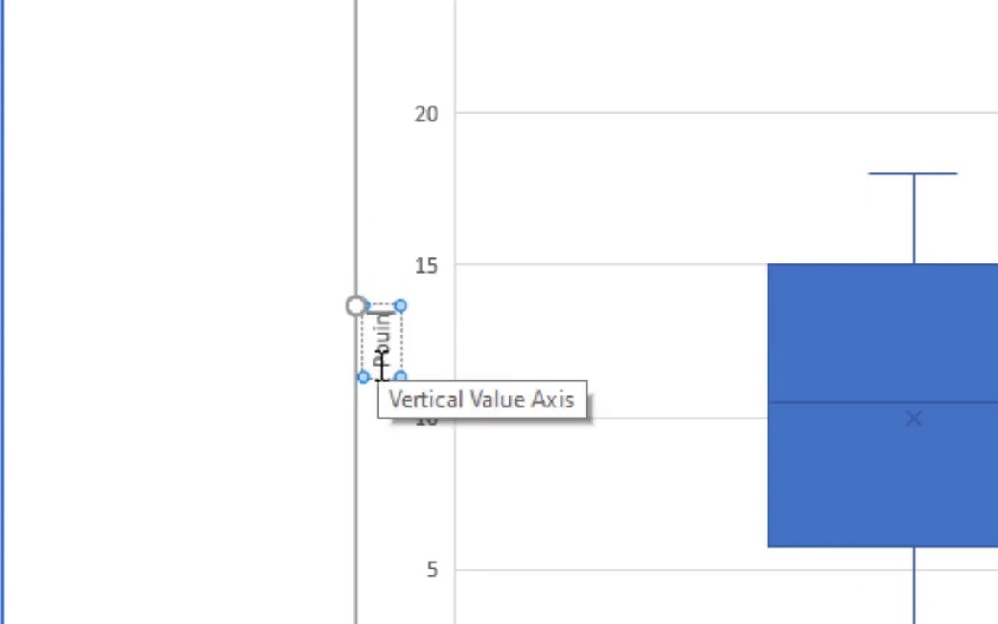
{"action": "type", "text": "ounds"}
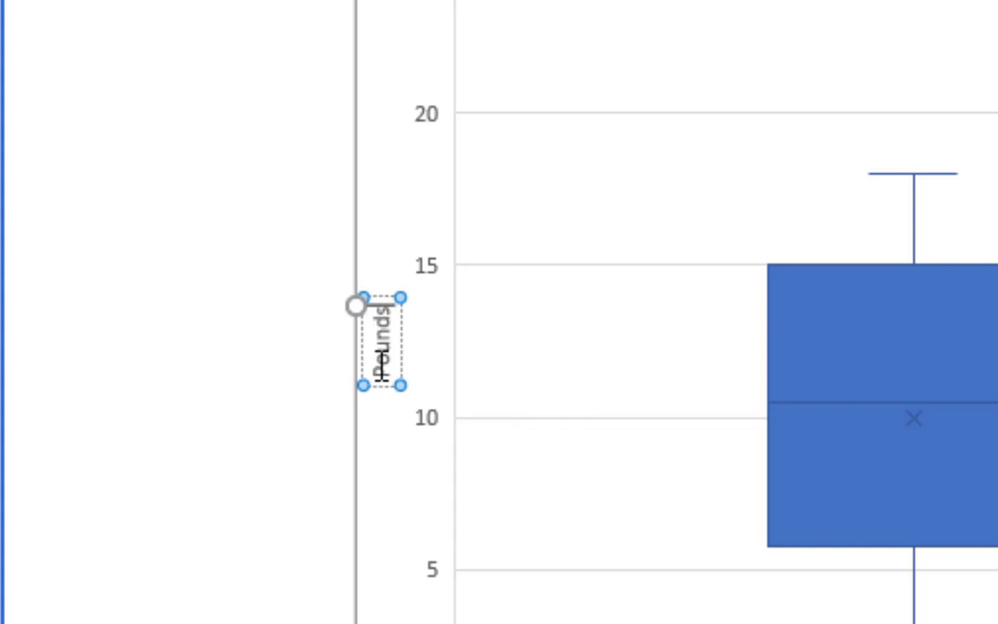
- Enlarge the "Pounds" vertical axis title's font by several sizes and extend the chart's left edge to column D
{"action": "left_click", "coordinate": [231, 296]}
{"action": "left_click", "coordinate": [375, 366]}
{"action": "key", "text": "ctrl+shift+greater"}
{"action": "key", "text": "ctrl+shift+greater"}
{"action": "key", "text": "ctrl+shift+greater"}
{"action": "key", "text": "ctrl+shift+greater"}
{"action": "key", "text": "ctrl+shift+greater"}
{"action": "key", "text": "ctrl+shift+greater"}
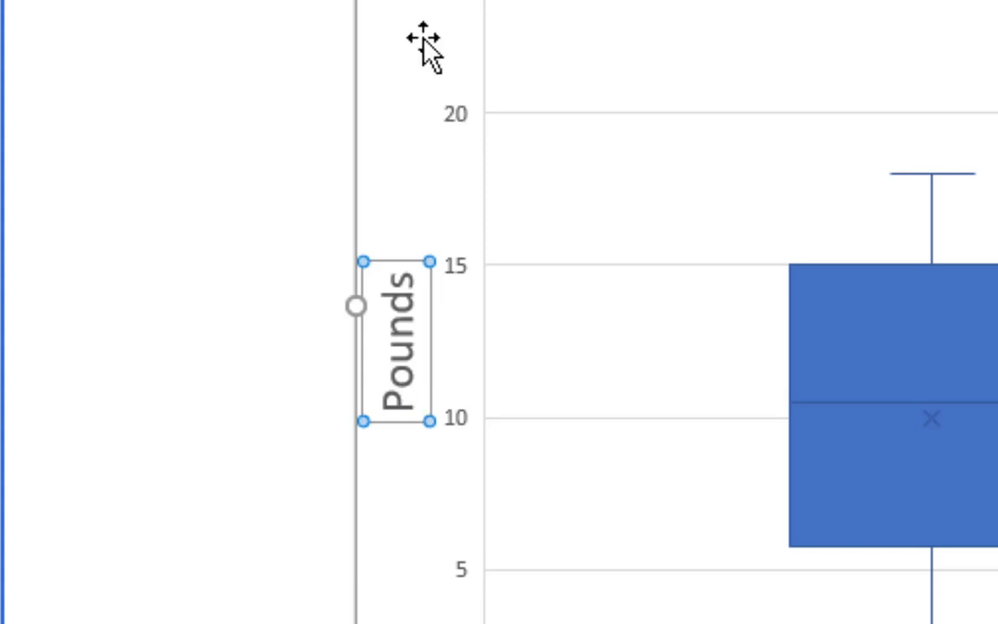
{"action": "left_click_drag", "start_coordinate": [353, 309], "coordinate": [78, 278]}
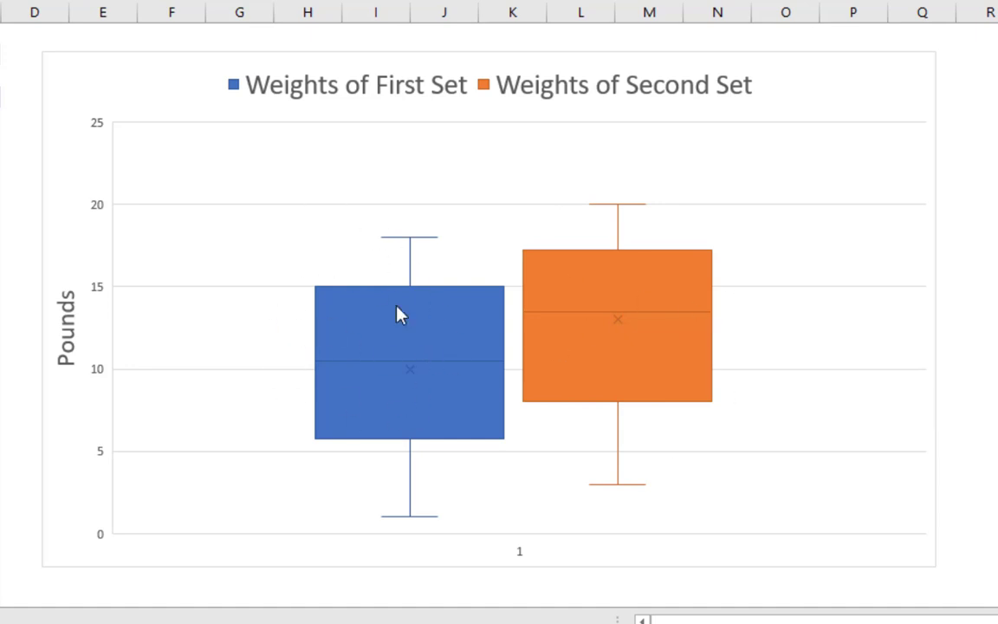
- Try adding data labels to the Weights of First Set series, enlarged and in bold
{"action": "right_click", "coordinate": [410, 413]}
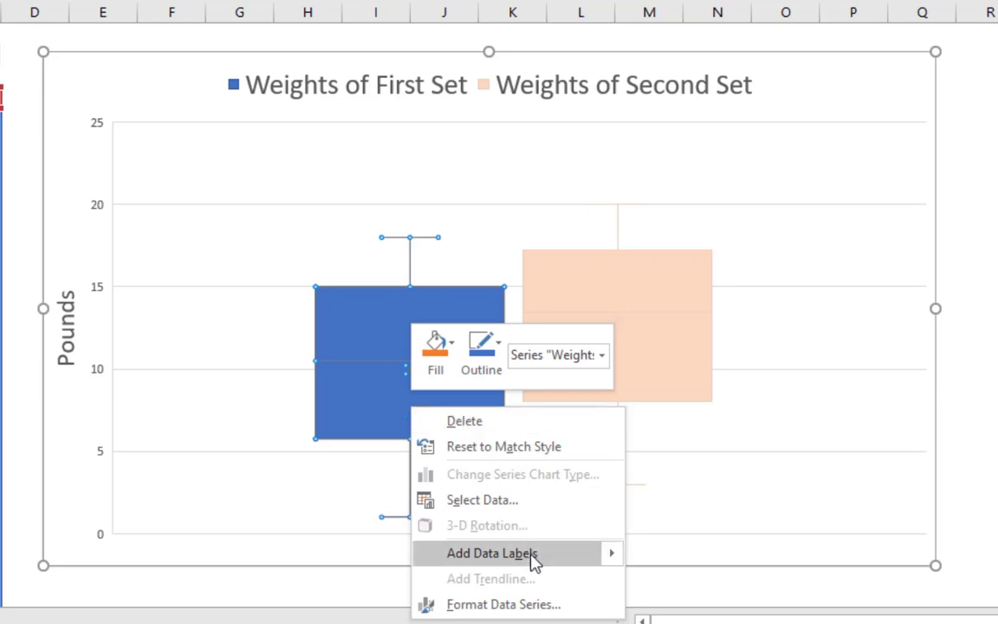
{"action": "left_click", "coordinate": [491, 553]}
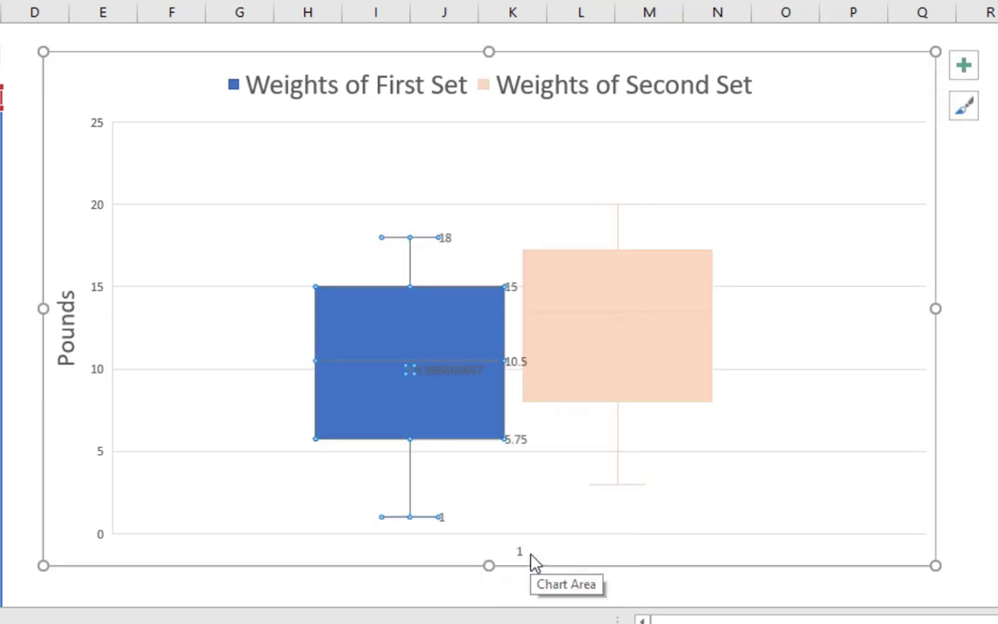
{"action": "left_click", "coordinate": [988, 42]}
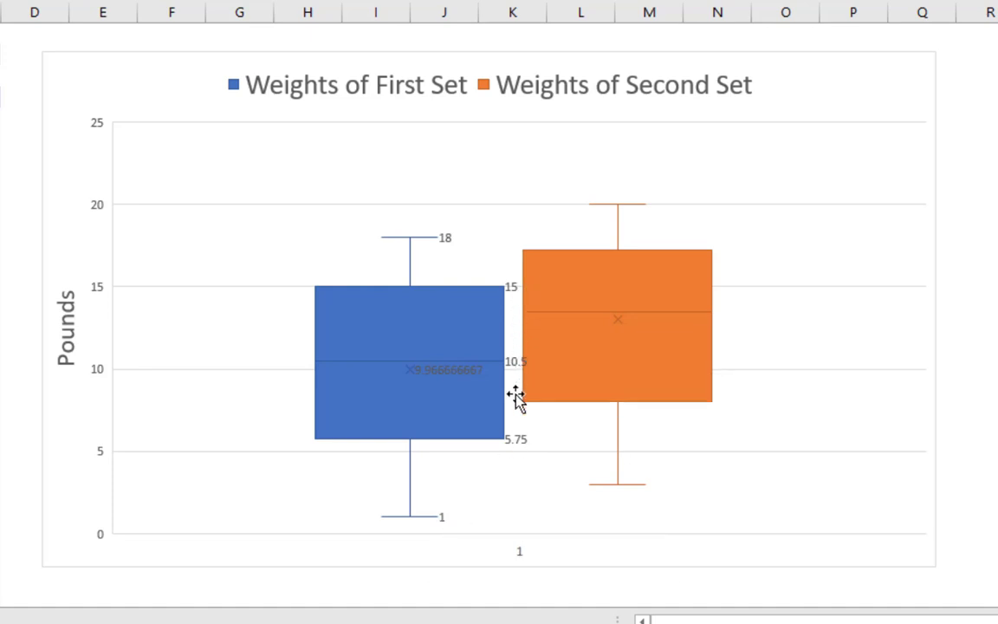
{"action": "left_click", "coordinate": [517, 448]}
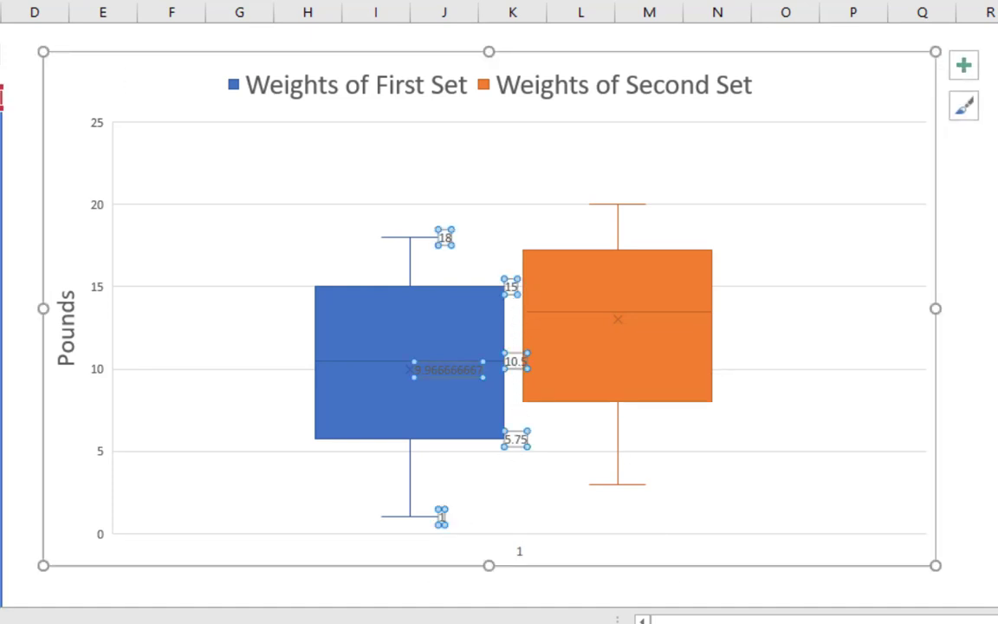
{"action": "key", "text": "ctrl+shift+period"}
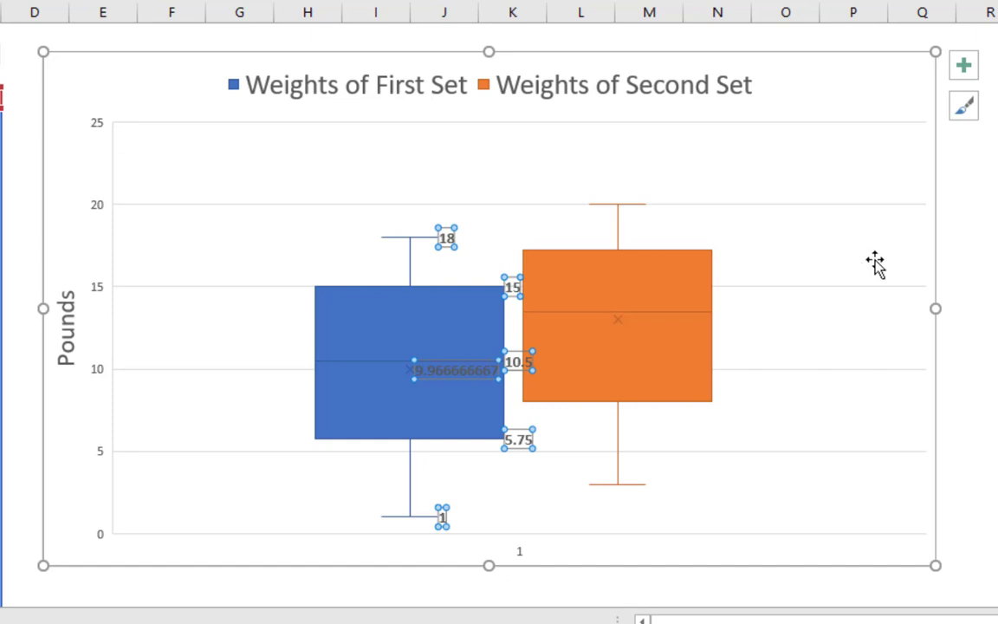
{"action": "left_click", "coordinate": [873, 265]}
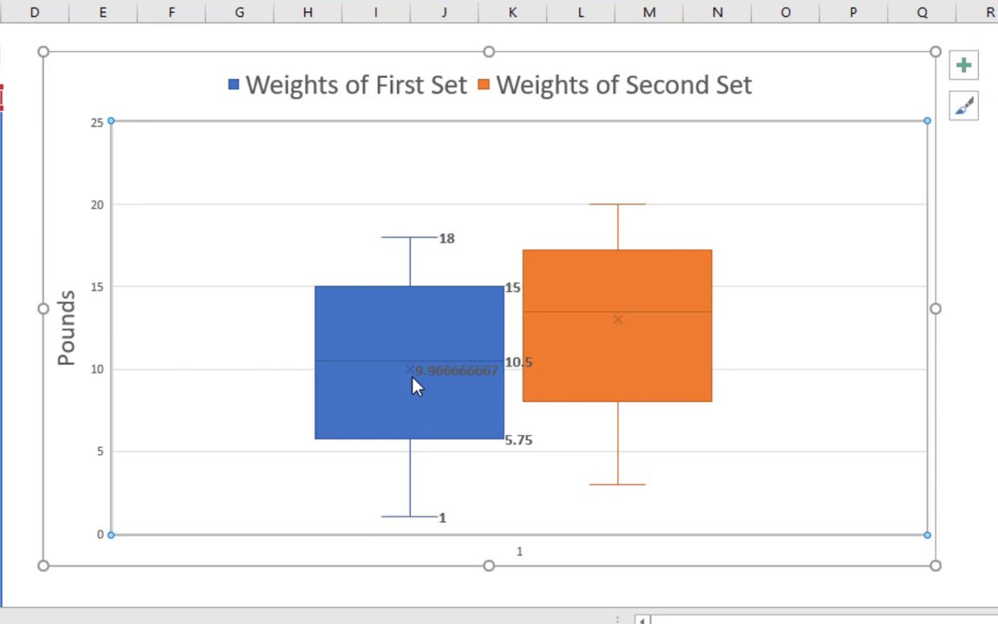
- Try adding data labels to the Weights of Second Set series and select them
{"action": "left_click", "coordinate": [604, 343]}
{"action": "right_click", "coordinate": [601, 339]}
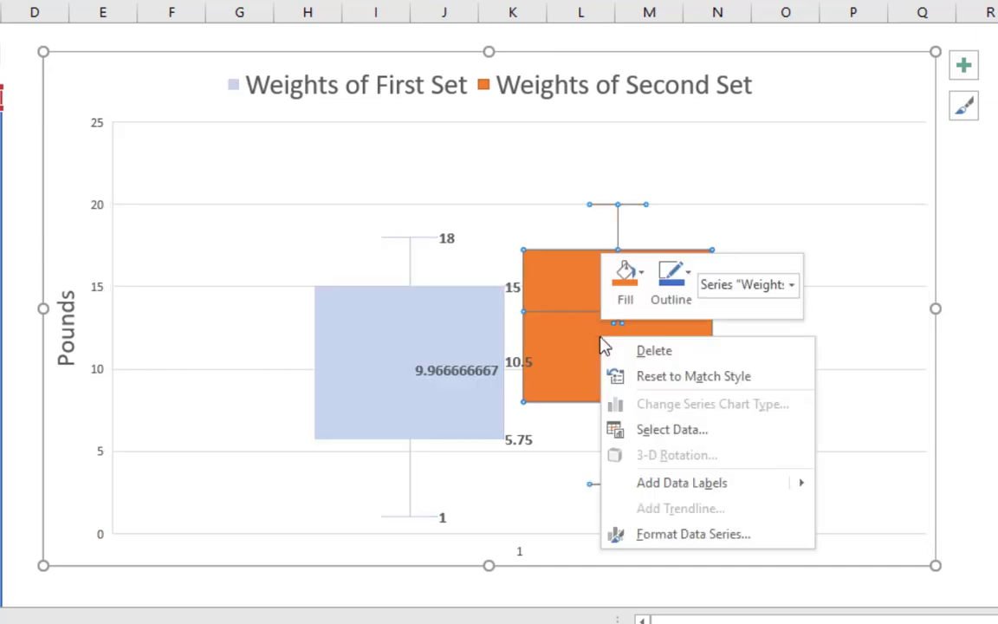
{"action": "left_click", "coordinate": [683, 483]}
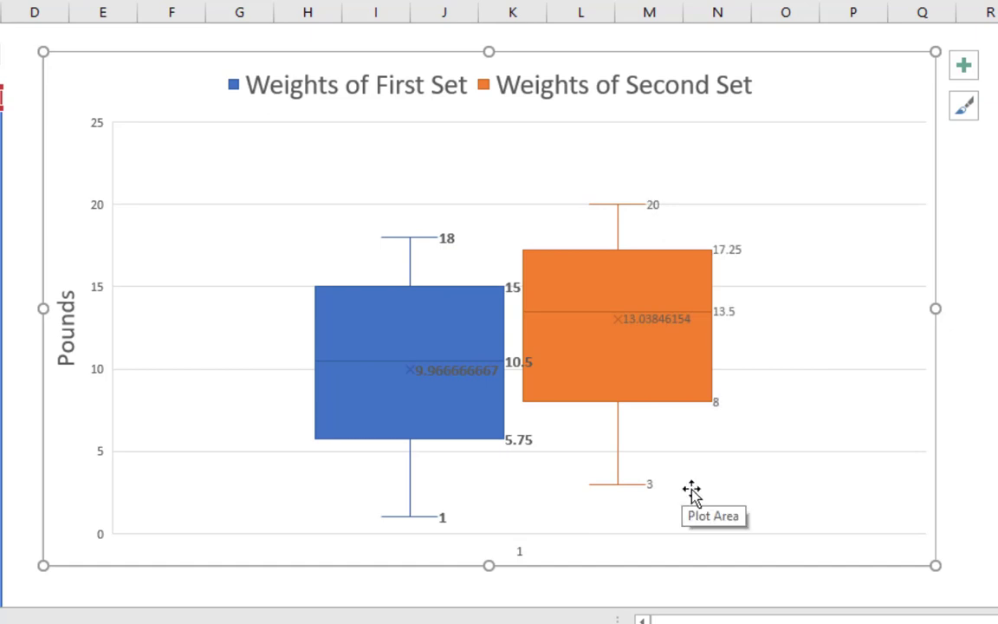
{"action": "left_click", "coordinate": [656, 347]}
{"action": "left_click", "coordinate": [738, 249]}
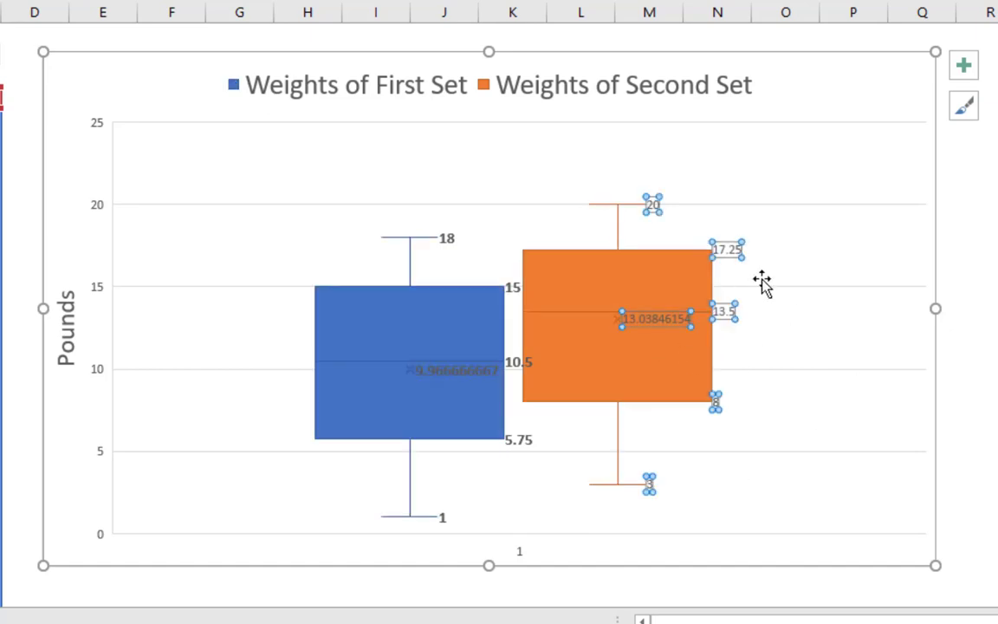
- Undo the data labels and their formatting on both series
{"action": "left_click", "coordinate": [761, 282]}
{"action": "key", "text": "ctrl+z"}
{"action": "key", "text": "ctrl+z"}
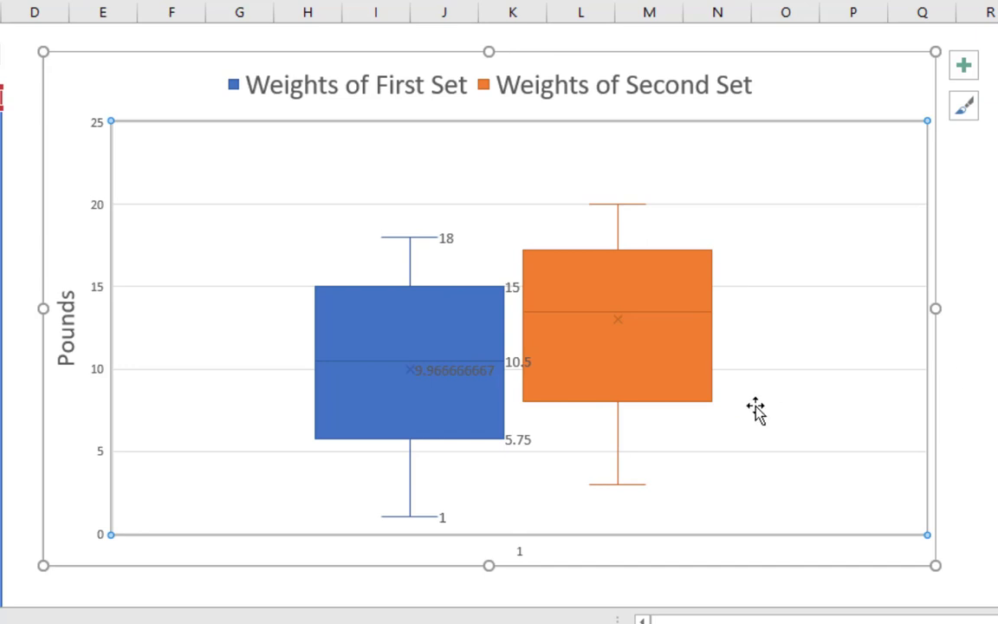
{"action": "key", "text": "ctrl+z"}
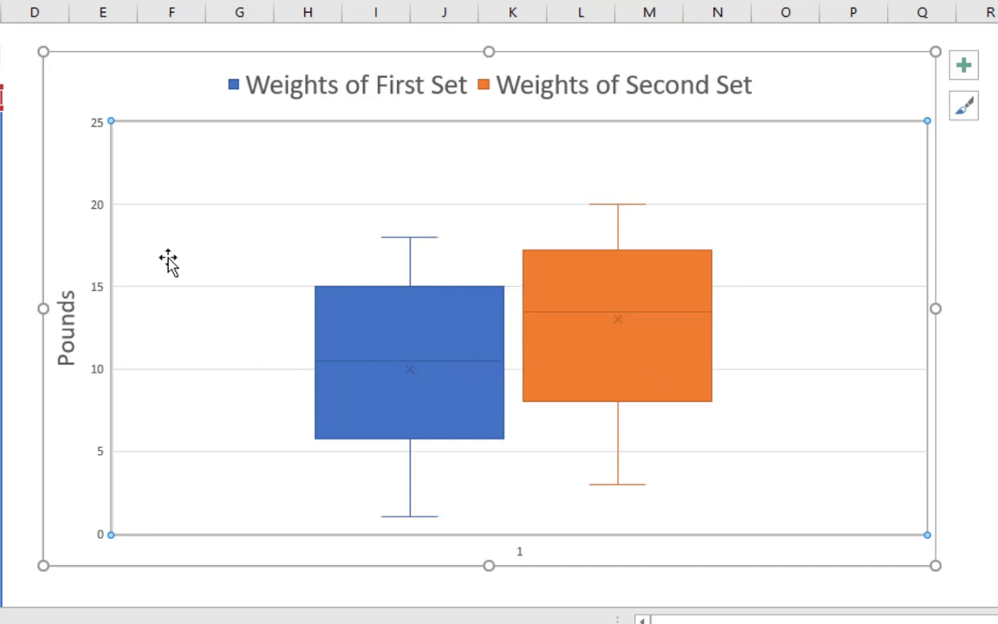
- Enlarge the vertical axis numbers by several font sizes and make them bold
{"action": "left_click", "coordinate": [101, 128]}
{"action": "key", "text": "ctrl+shift+period"}
{"action": "key", "text": "ctrl+shift+period"}
{"action": "key", "text": "ctrl+shift+period"}
{"action": "key", "text": "ctrl+shift+period"}
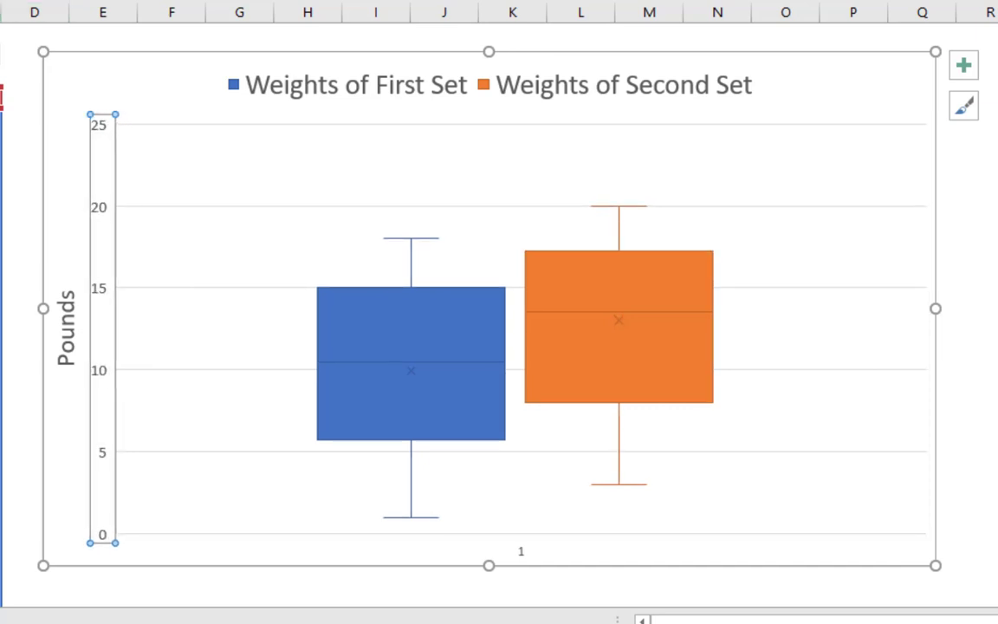
{"action": "key", "text": "ctrl+b"}
{"action": "left_click", "coordinate": [989, 205]}
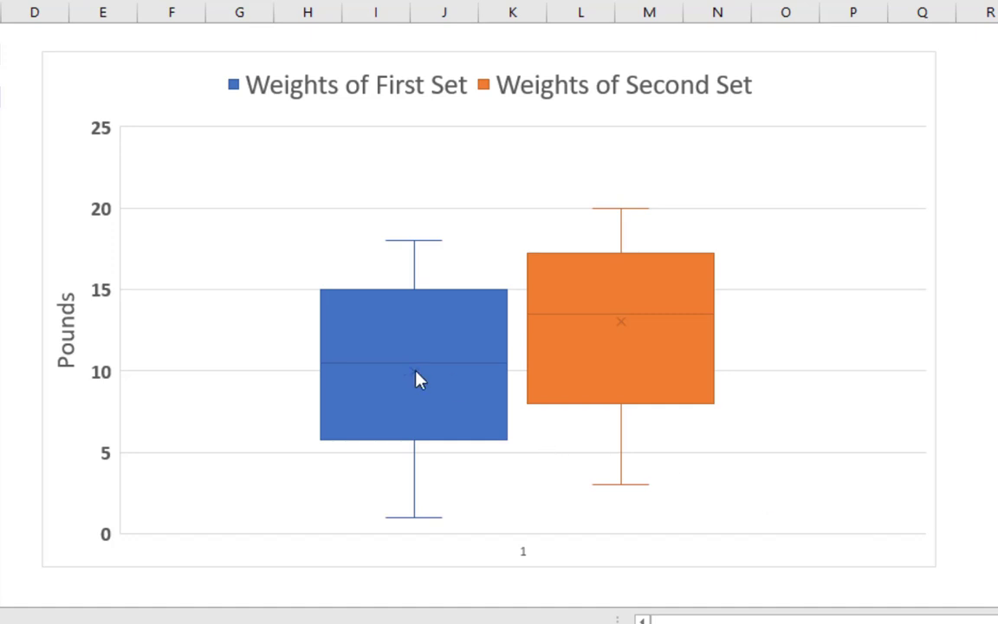
- Reduce the gap width of the Weights of First Set series to 6%
{"action": "right_click", "coordinate": [391, 417]}
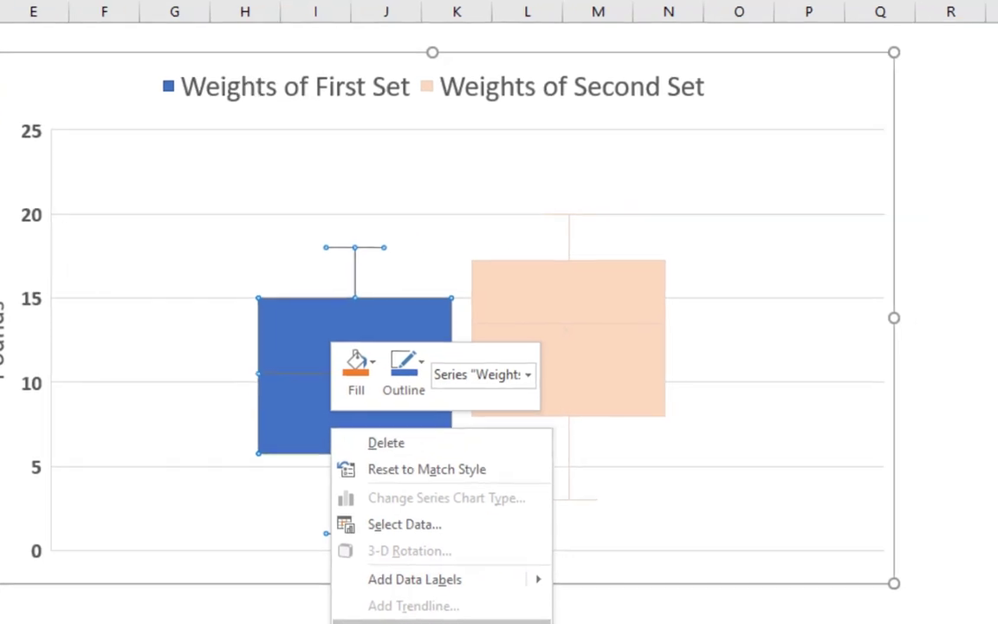
{"action": "left_click", "coordinate": [415, 622]}
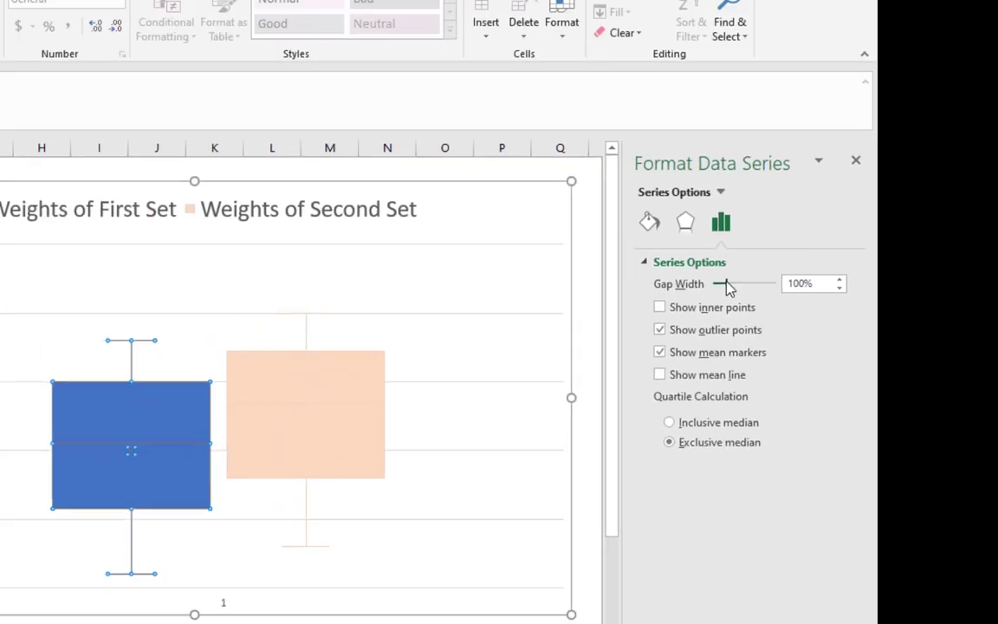
{"action": "left_click_drag", "start_coordinate": [480, 258], "coordinate": [471, 268]}
{"action": "left_click_drag", "start_coordinate": [742, 291], "coordinate": [737, 288]}
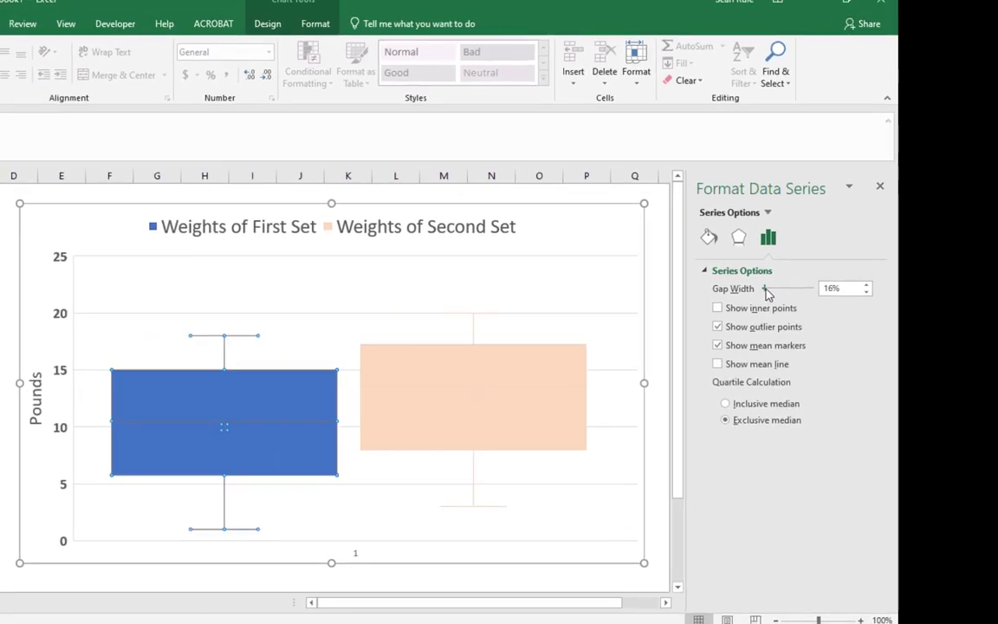
{"action": "mouse_move", "coordinate": [766, 291]}
{"action": "left_mouse_down"}
{"action": "mouse_move", "coordinate": [804, 290]}
{"action": "mouse_move", "coordinate": [762, 301]}
{"action": "left_mouse_up"}
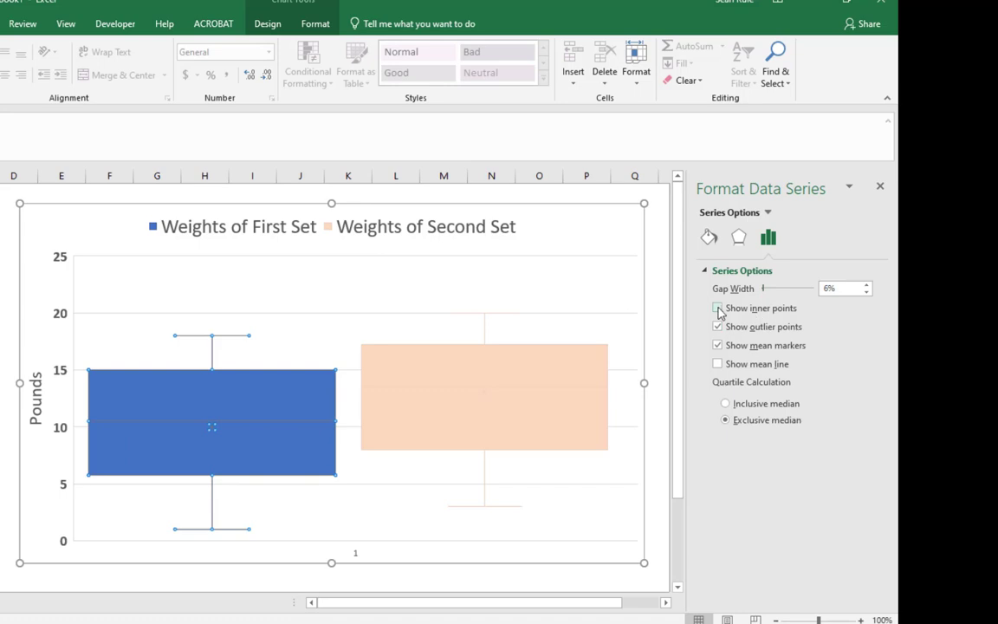
- Show the inner points of the Weights of First Set series and close its formatting options
{"action": "left_click", "coordinate": [718, 309]}
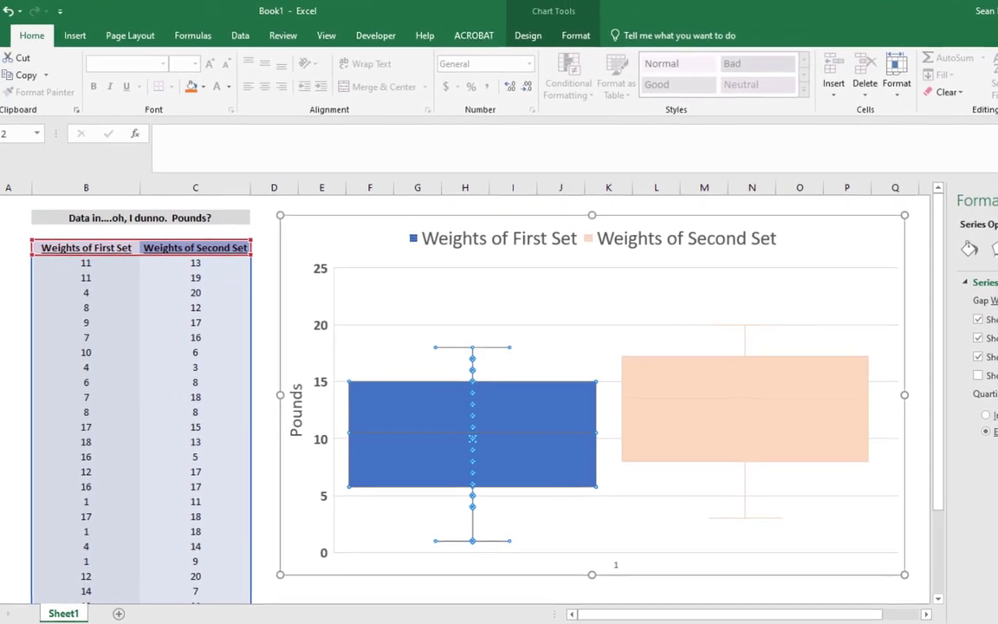
{"action": "left_click", "coordinate": [880, 186]}
{"action": "left_click", "coordinate": [980, 364]}
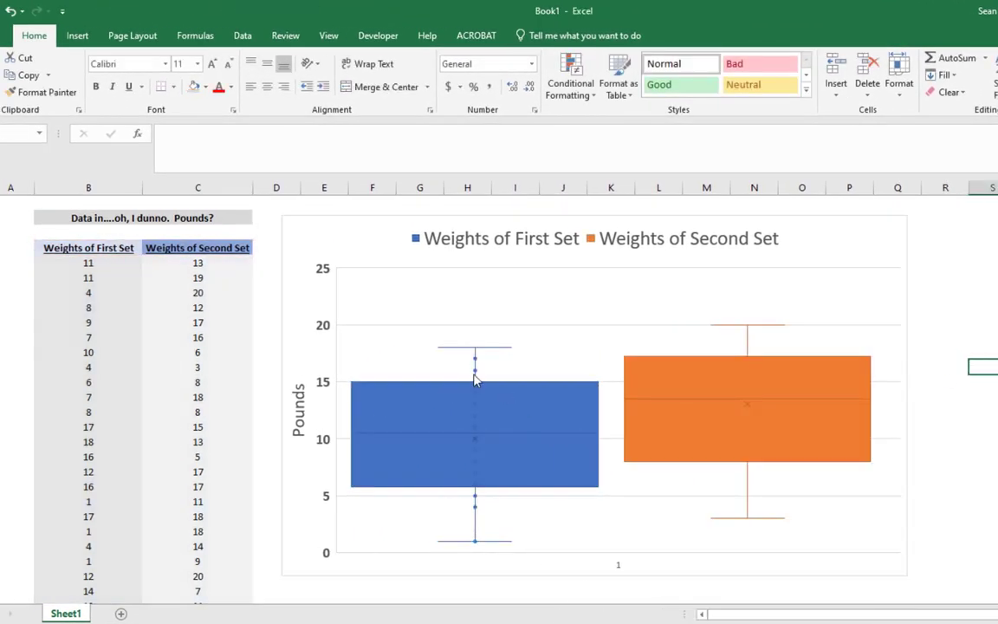
- Sort the Weights of First Set values in ascending order, continuing with the current selection only, and highlight the lowest values
{"action": "mouse_move", "coordinate": [473, 544]}
{"action": "left_click_drag", "start_coordinate": [98, 262], "coordinate": [87, 576]}
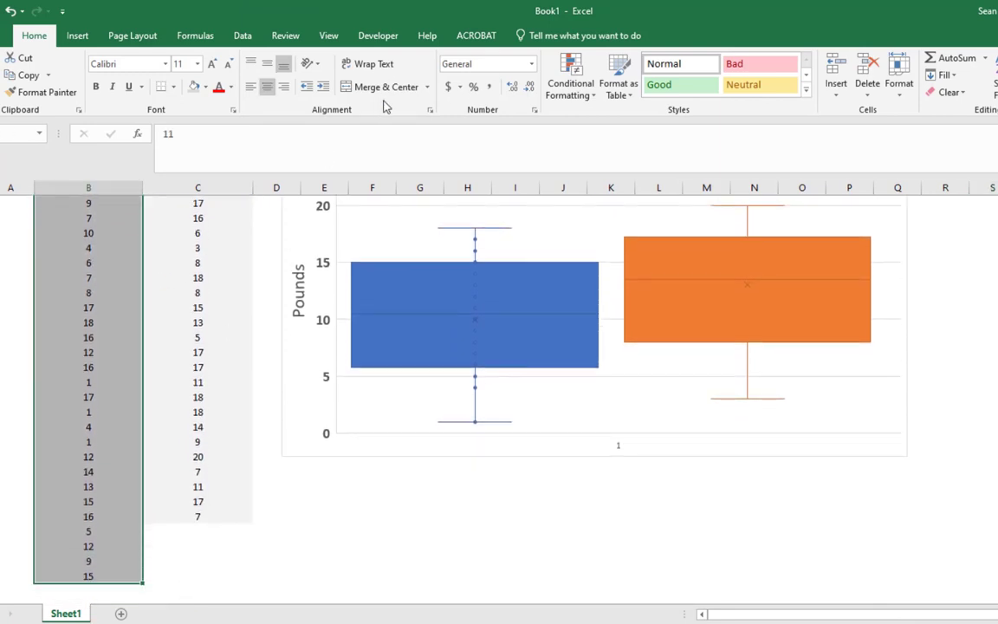
{"action": "left_click", "coordinate": [240, 37]}
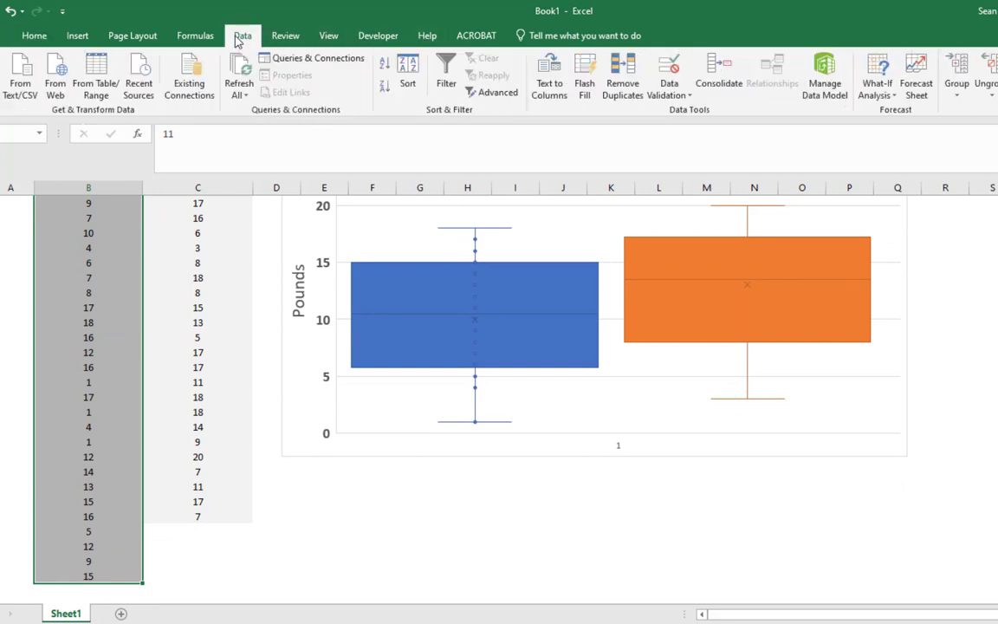
{"action": "left_click", "coordinate": [384, 65]}
{"action": "left_click", "coordinate": [191, 312]}
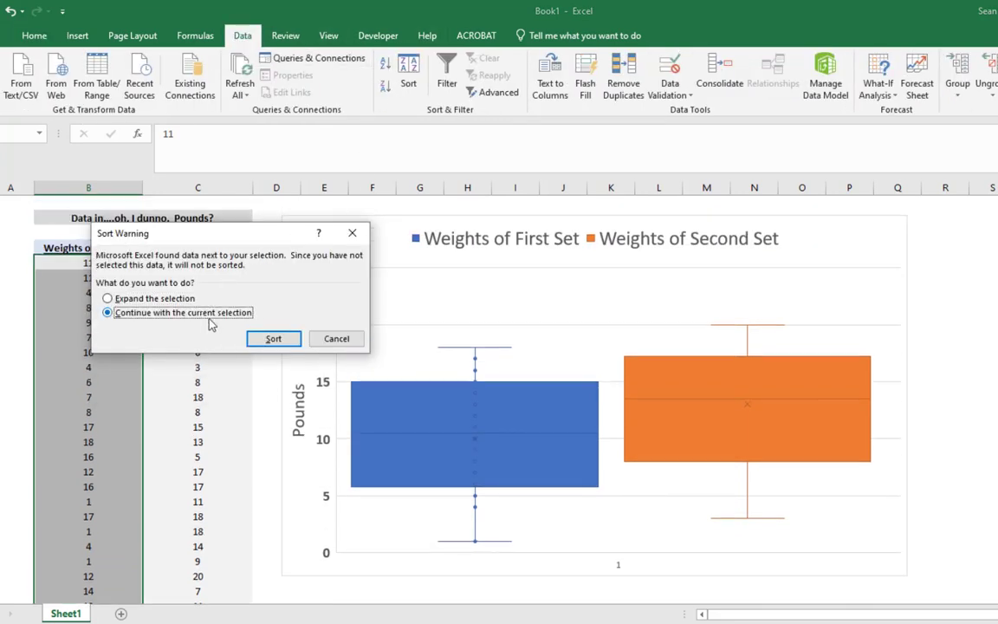
{"action": "left_click", "coordinate": [264, 338]}
{"action": "left_click", "coordinate": [130, 307]}
{"action": "left_click_drag", "start_coordinate": [112, 264], "coordinate": [92, 339]}
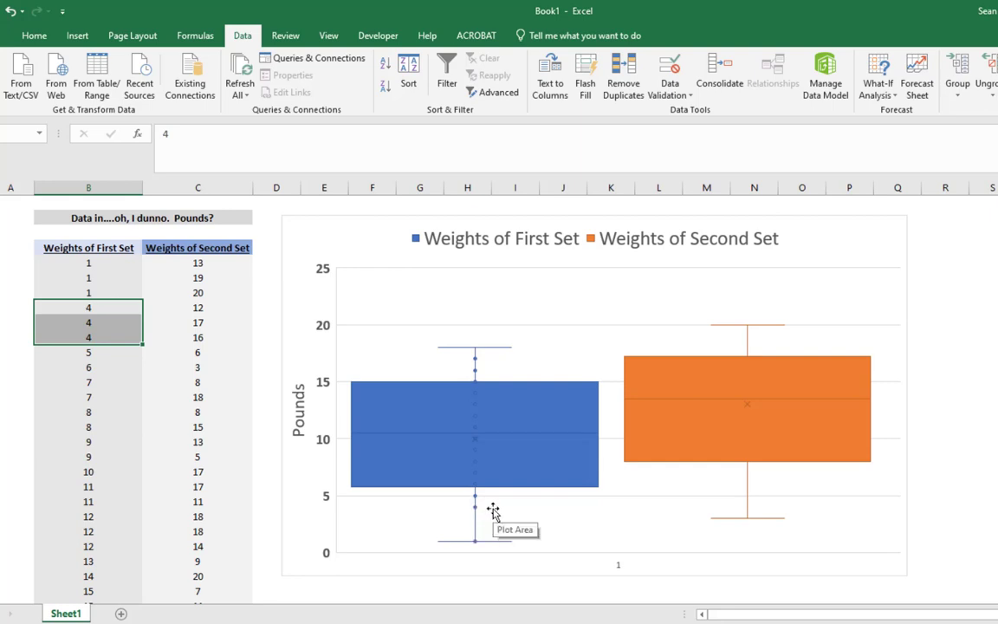
- Turn off inner points and mean markers for the Weights of First Set series, leaving outlier points on
{"action": "right_click", "coordinate": [520, 409]}
{"action": "left_click", "coordinate": [553, 555]}
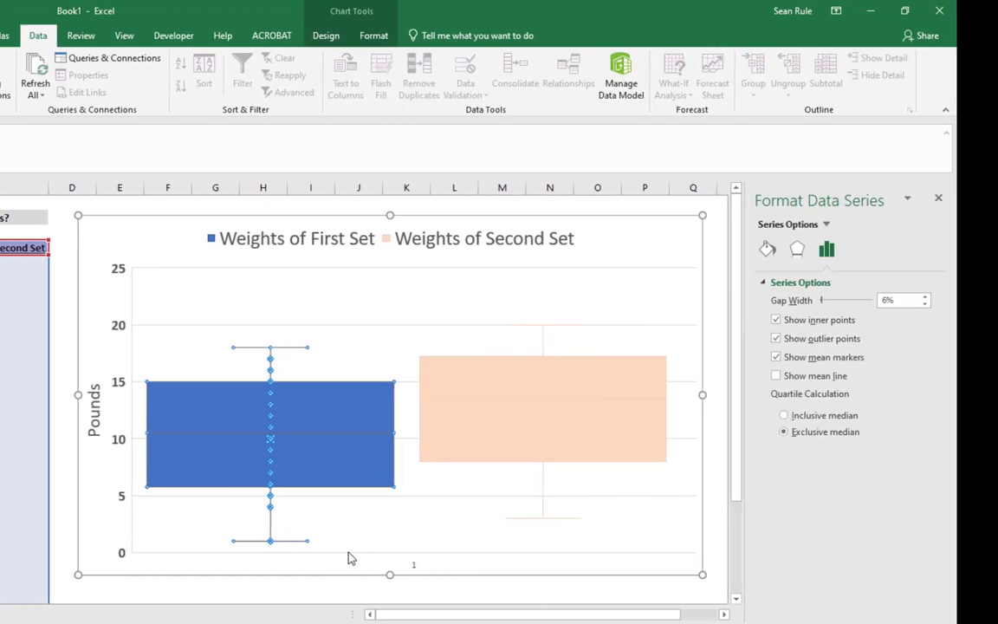
{"action": "left_click", "coordinate": [717, 321]}
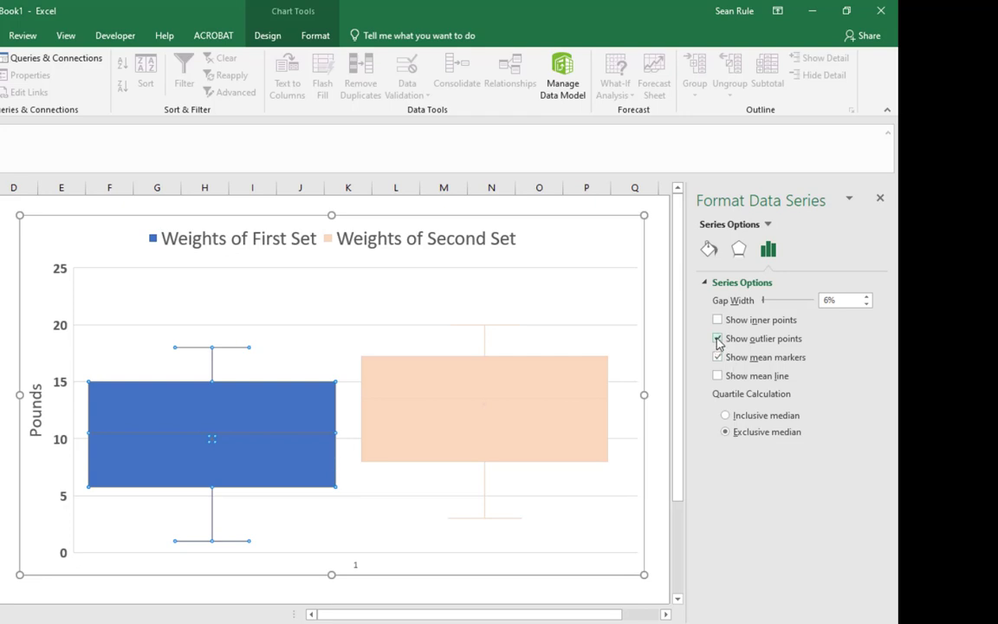
{"action": "left_click", "coordinate": [717, 338]}
{"action": "left_click", "coordinate": [717, 339]}
{"action": "left_click", "coordinate": [717, 358]}
- Try the mean line and the inclusive median quartile calculation on the first series, restoring no mean line and Exclusive median
{"action": "left_click", "coordinate": [717, 376]}
{"action": "left_click", "coordinate": [717, 376]}
{"action": "left_click", "coordinate": [725, 416]}
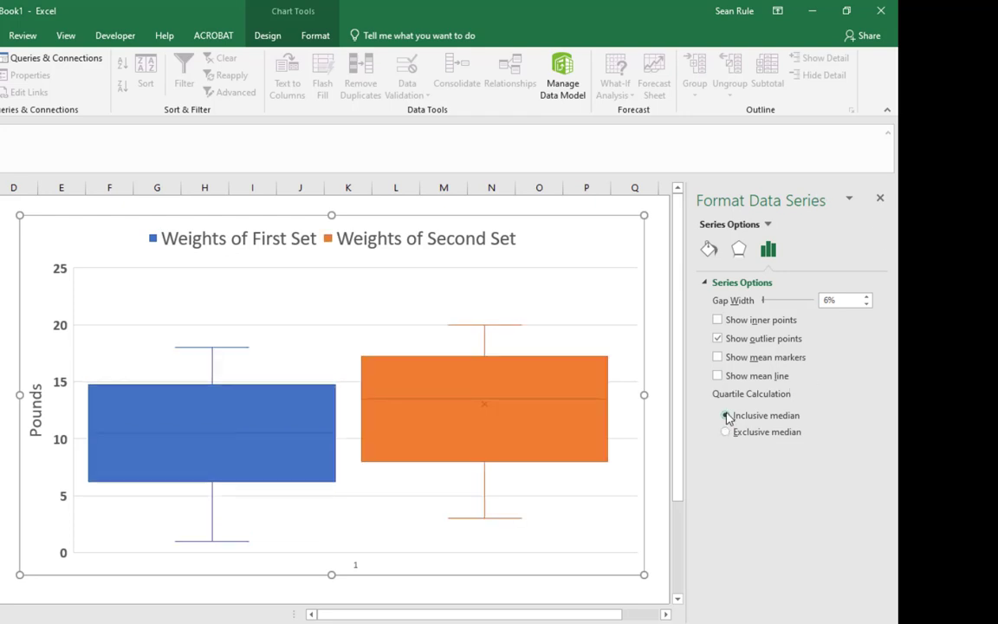
{"action": "left_click", "coordinate": [726, 432]}
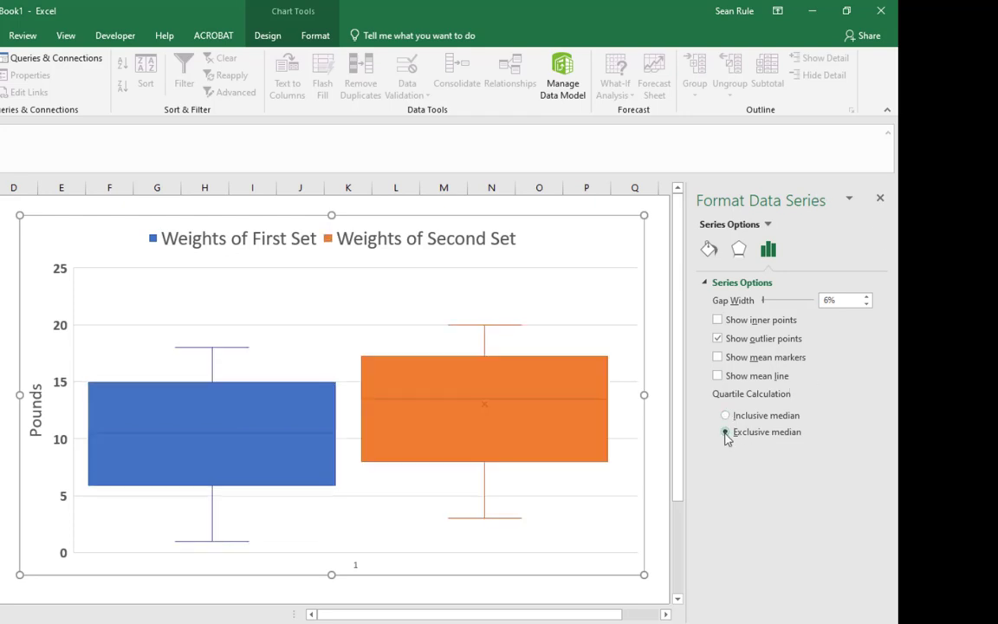
{"action": "left_click", "coordinate": [879, 198]}
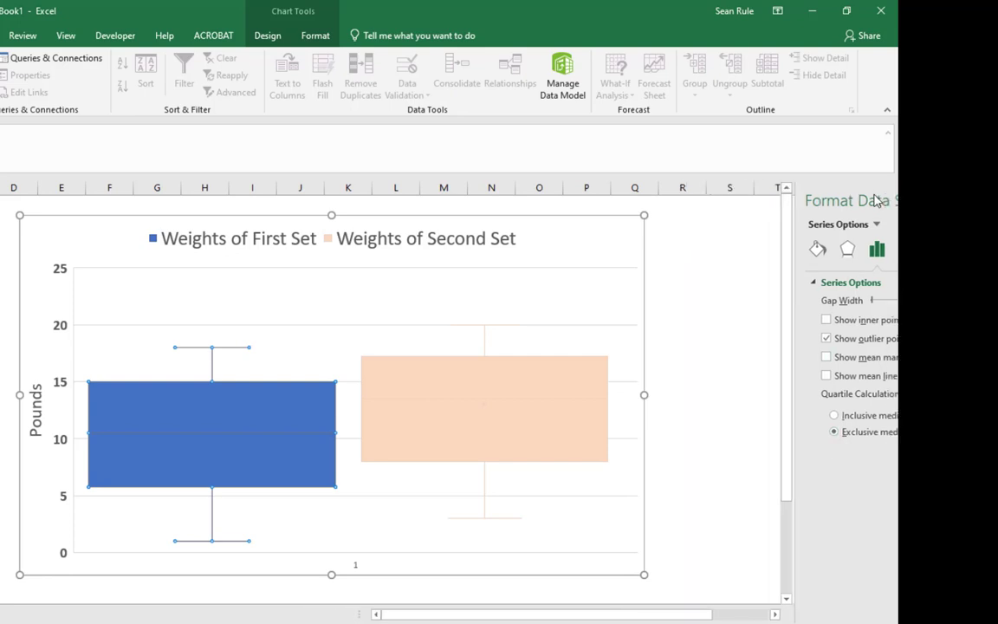
- Turn off mean markers for the Weights of Second Set series and deselect the chart
{"action": "left_click", "coordinate": [537, 446]}
{"action": "right_click", "coordinate": [537, 446]}
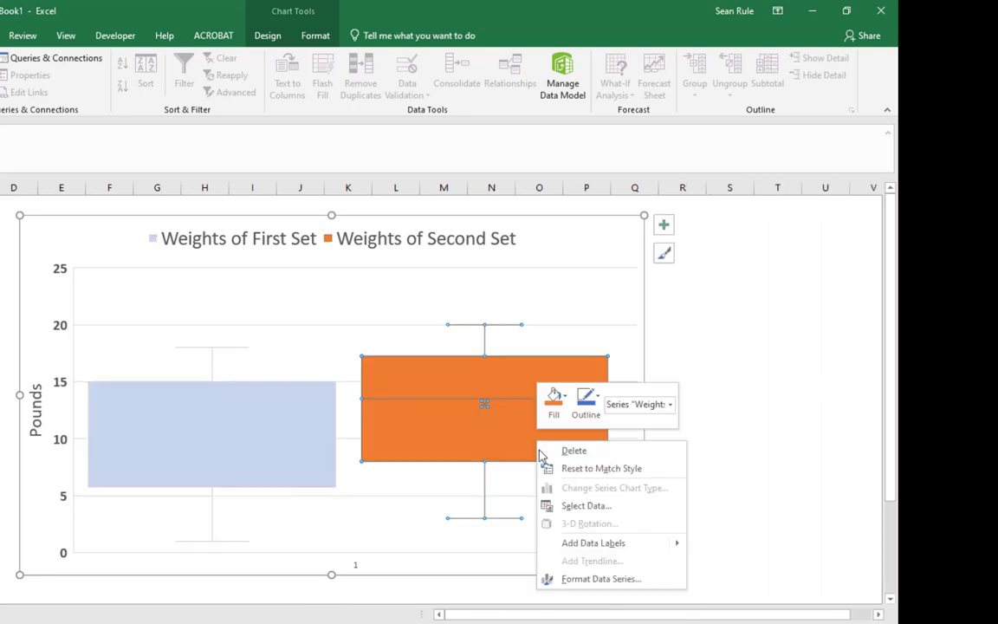
{"action": "left_click", "coordinate": [584, 577]}
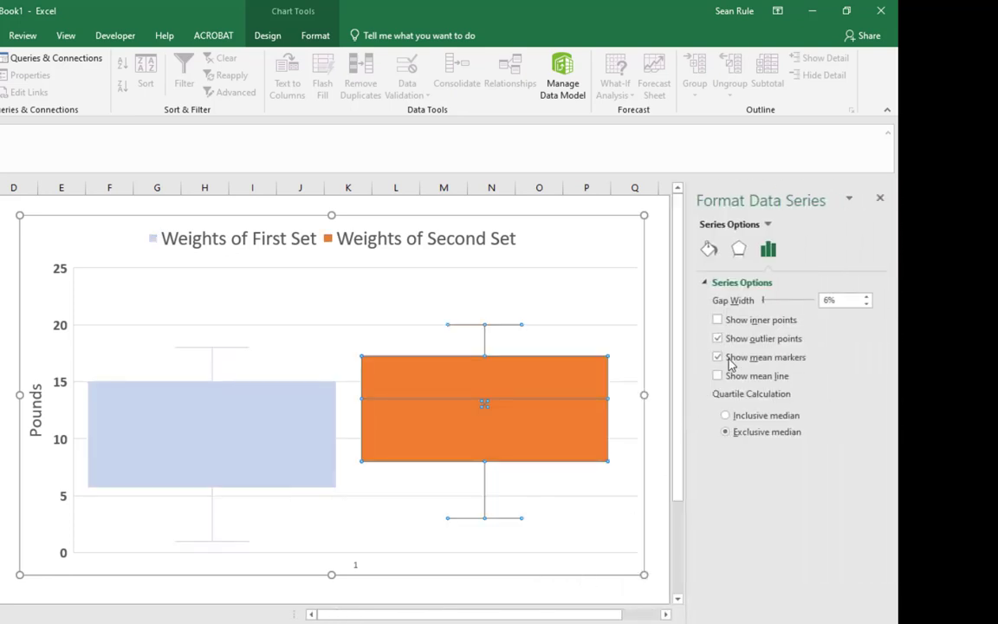
{"action": "left_click", "coordinate": [717, 358]}
{"action": "left_click", "coordinate": [880, 198]}
{"action": "left_click", "coordinate": [961, 265]}
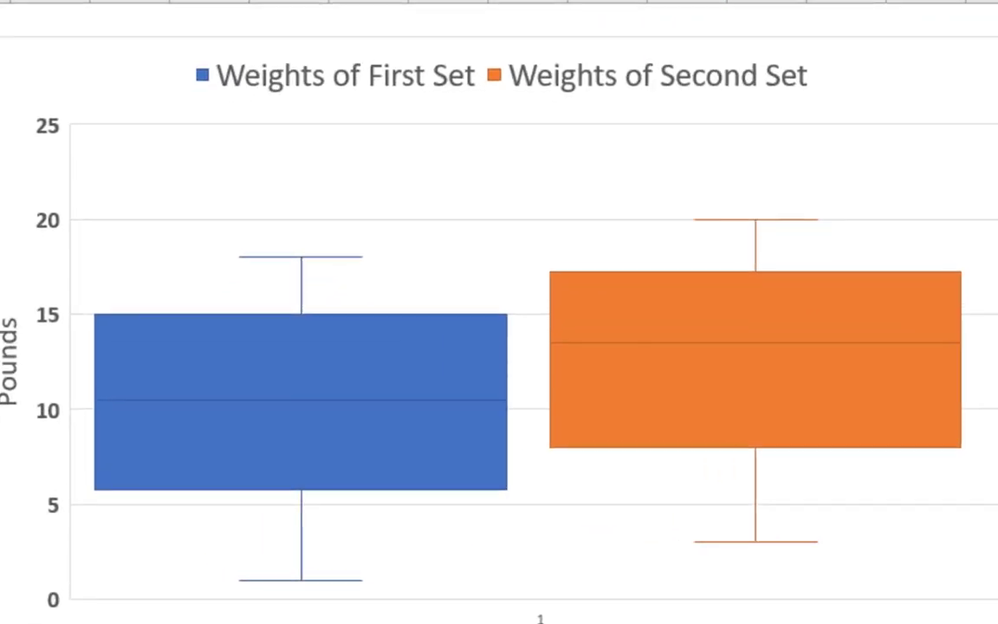